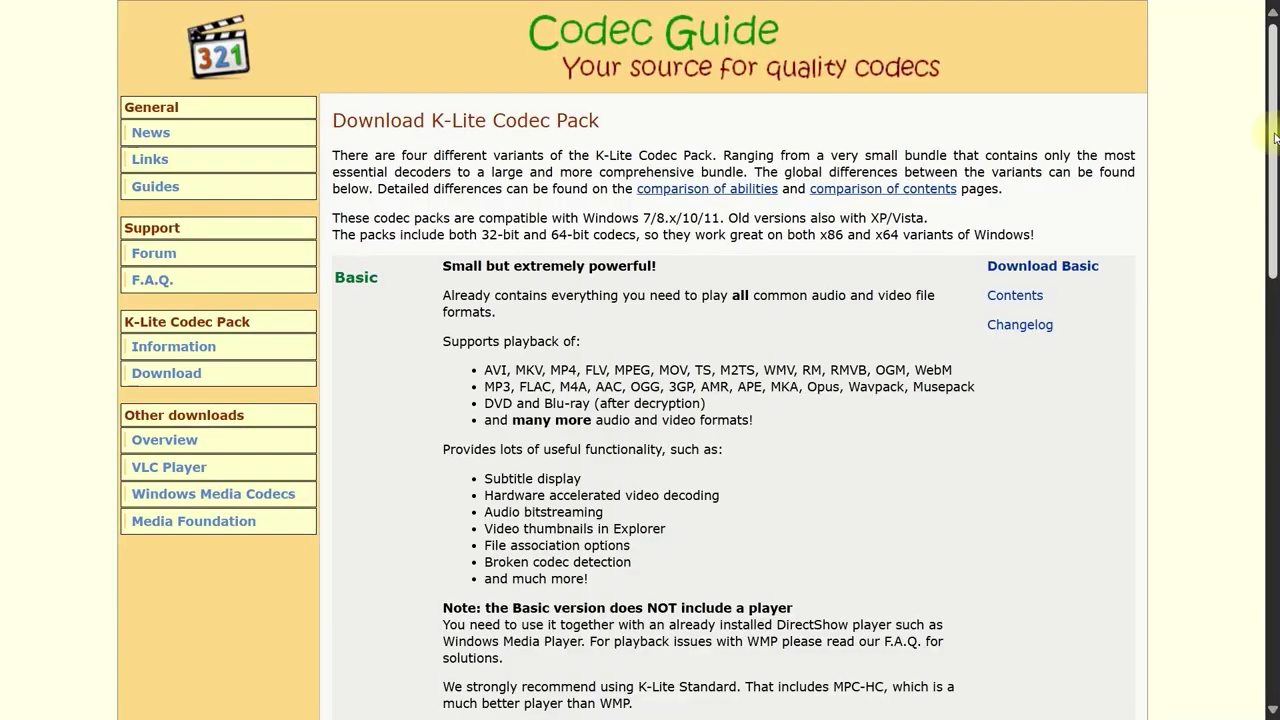
Examine the K-Lite Codec Pack variants offered on the Codec Guide download page.
scroll(1276, 145, "down", 1)
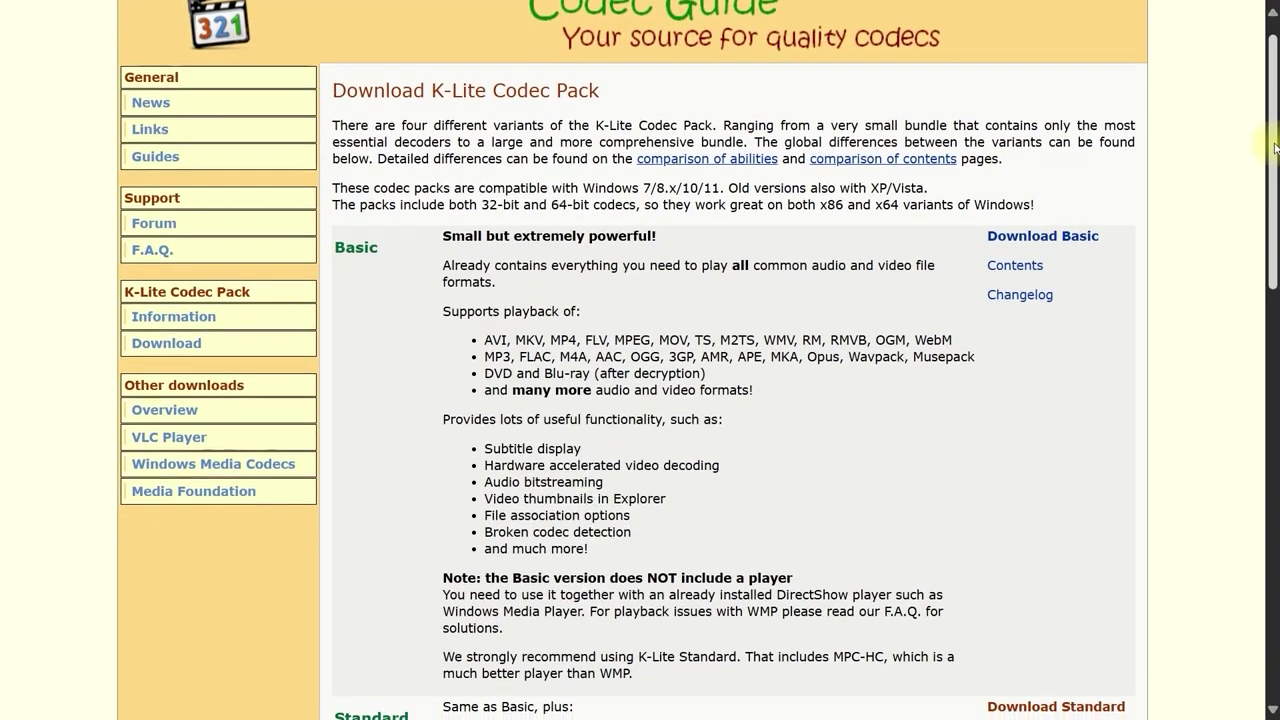
scroll(1276, 145, "up", 1)
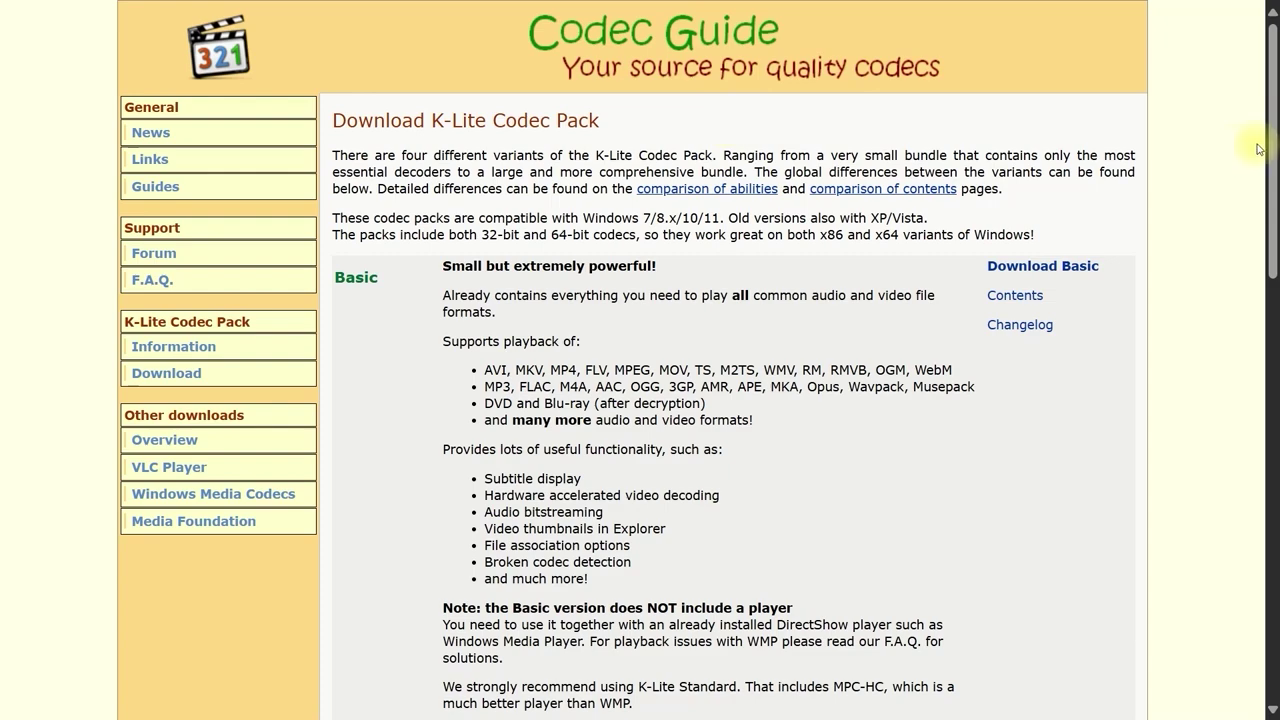
scroll(1276, 155, "down", 1)
left_click_drag(1276, 155, 1160, 306)
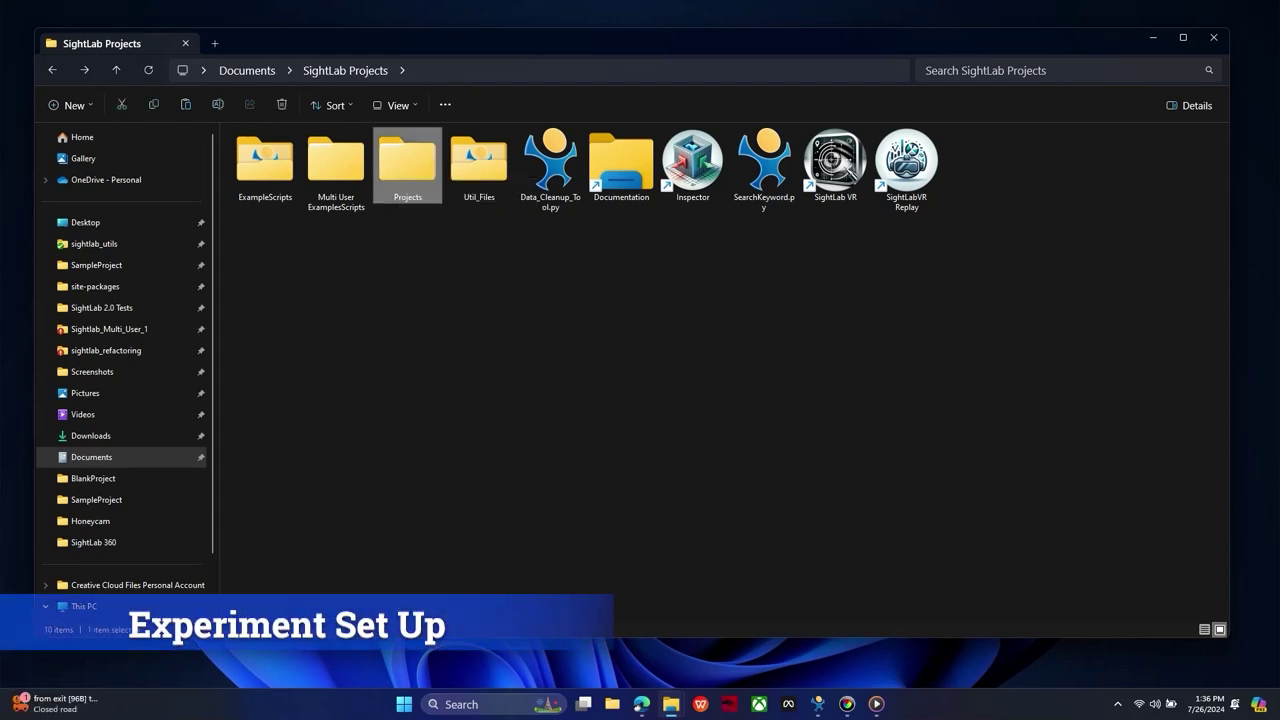
Switch to File Explorer, open the SightLab Projects folder's Projects subfolder and duplicate the BlankProject folder there.
double_click(407, 163)
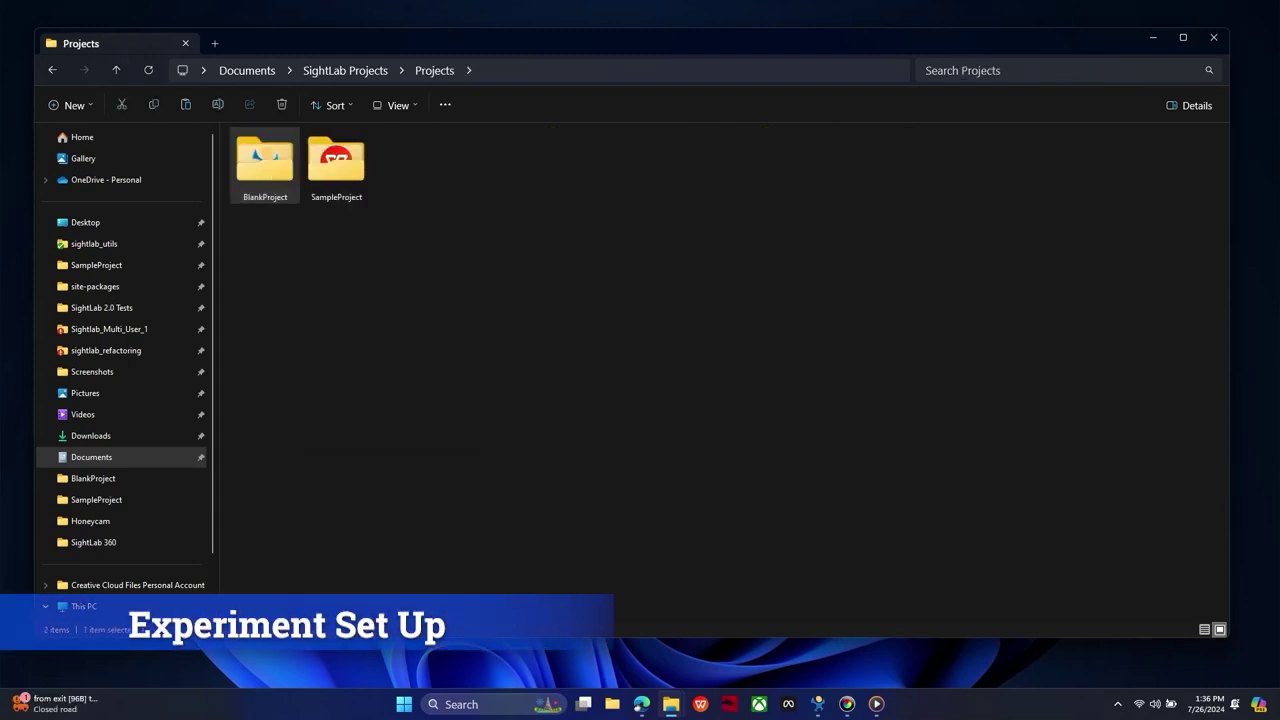
right_click(266, 158)
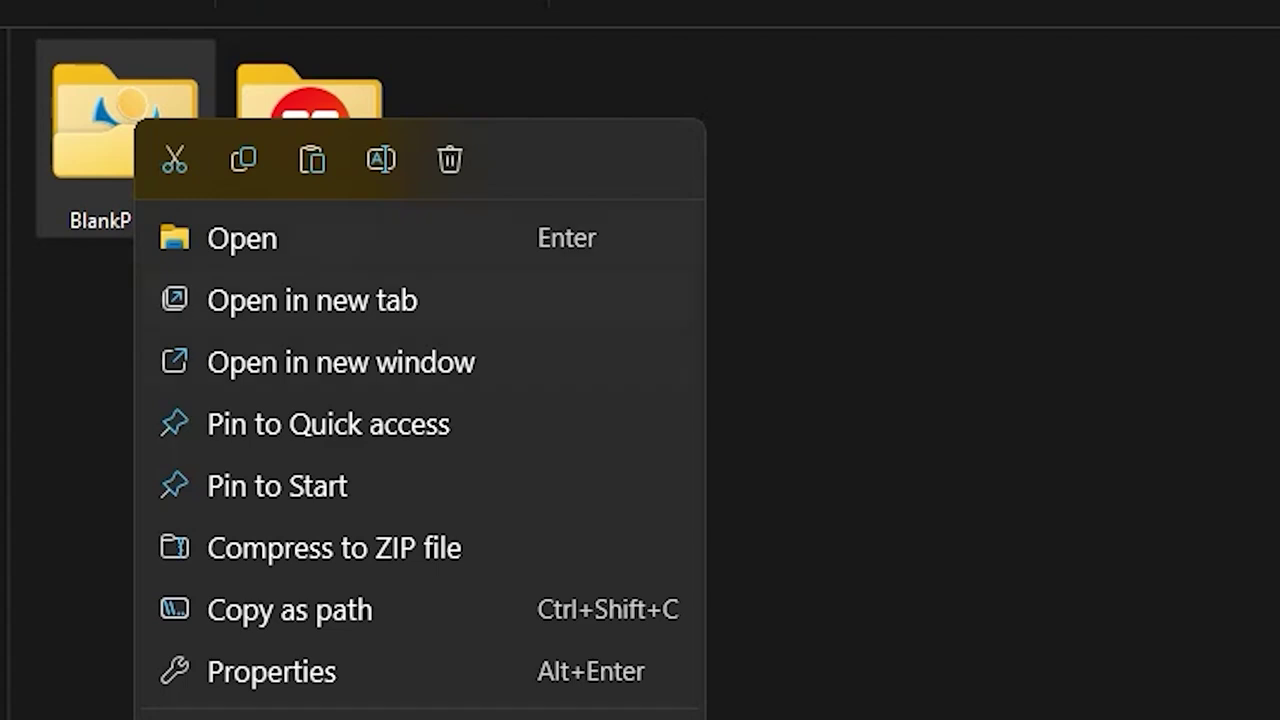
left_click(243, 159)
right_click(519, 184)
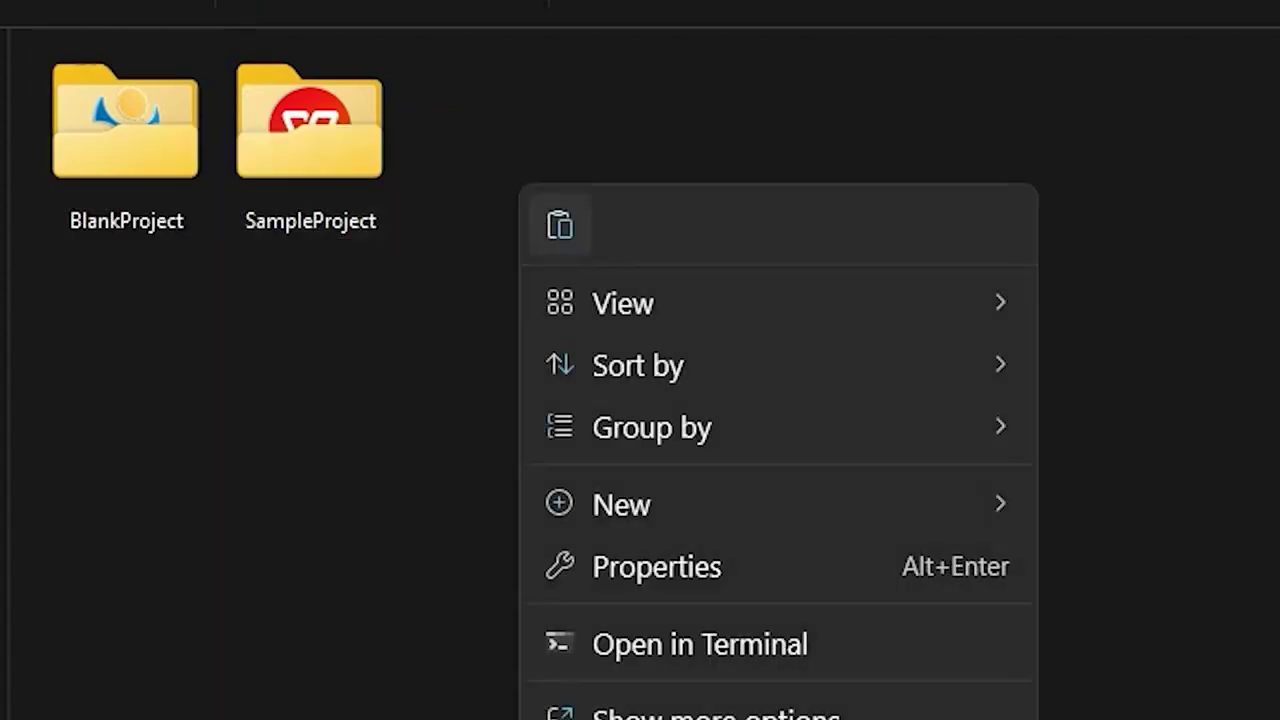
left_click(557, 223)
left_click(700, 320)
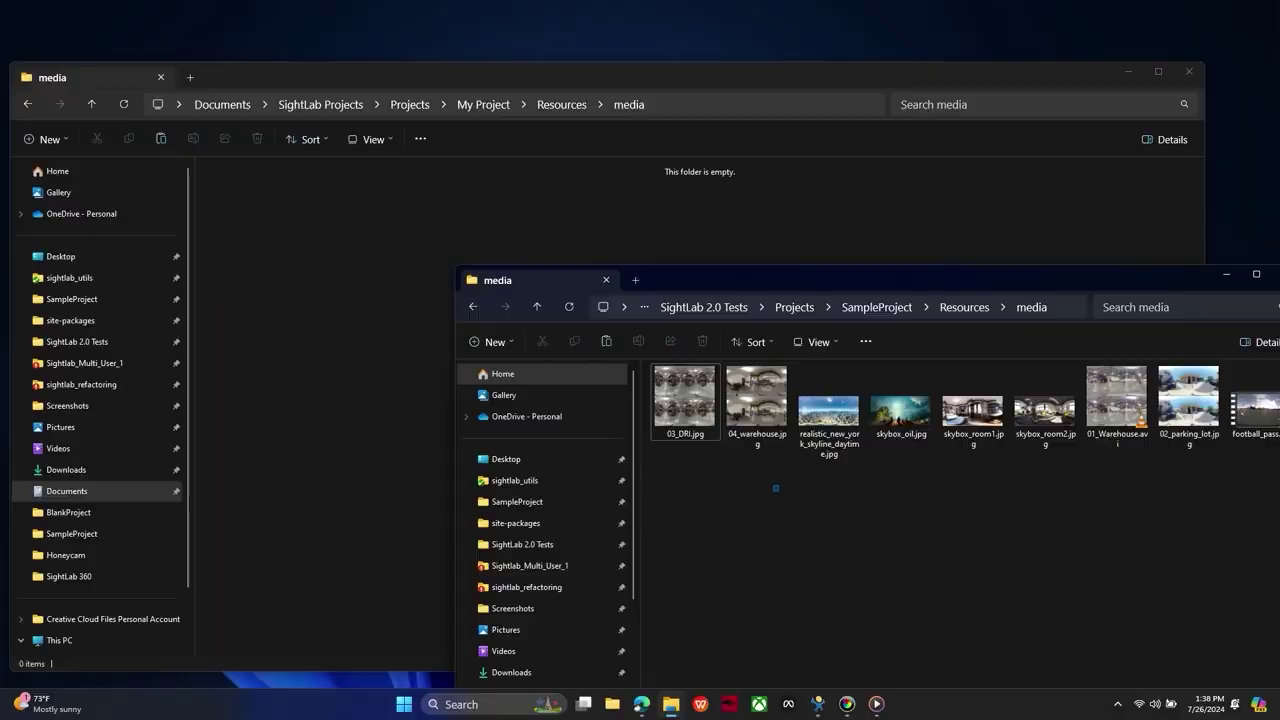
Copy the 360 media files, including 01_Warehouse.avi and 02_parking_lot.jpg, from SampleProject's media folder into My Project's Resources media folder.
left_click_drag(795, 478, 662, 372)
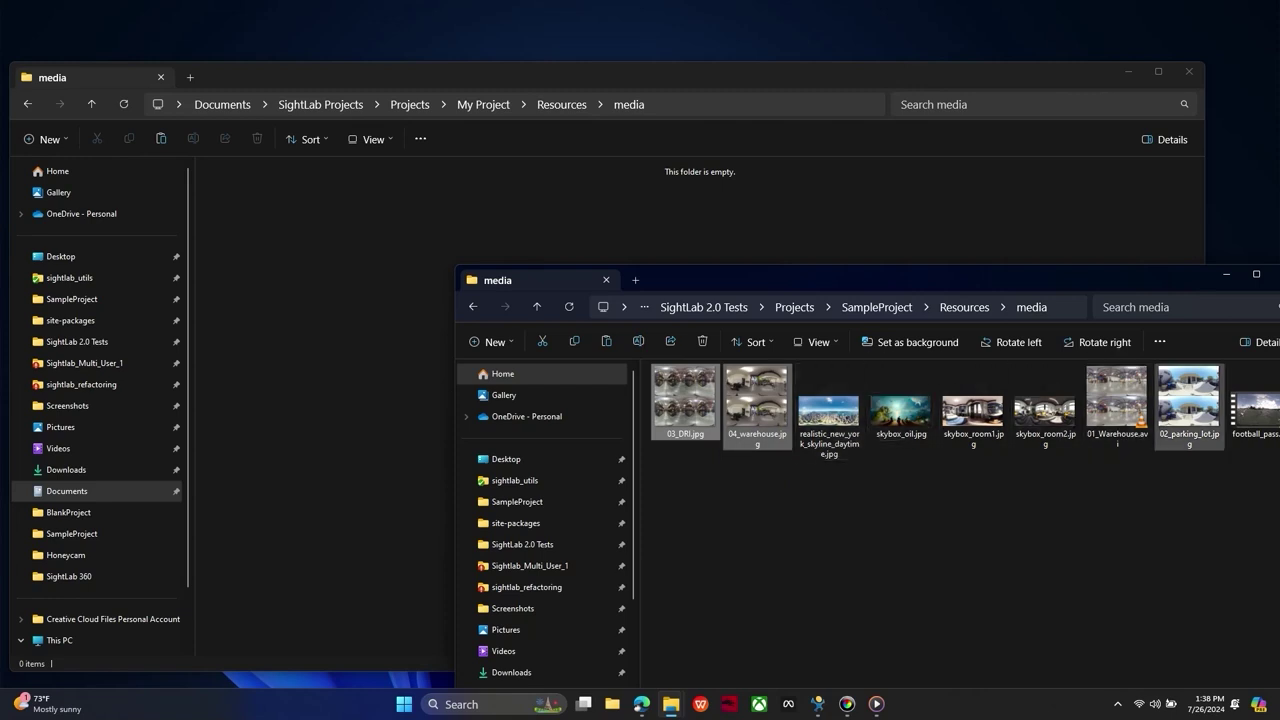
left_click(1188, 400)
left_click(1116, 400, "shift")
left_click_drag(1116, 400, 400, 235)
left_click(520, 340)
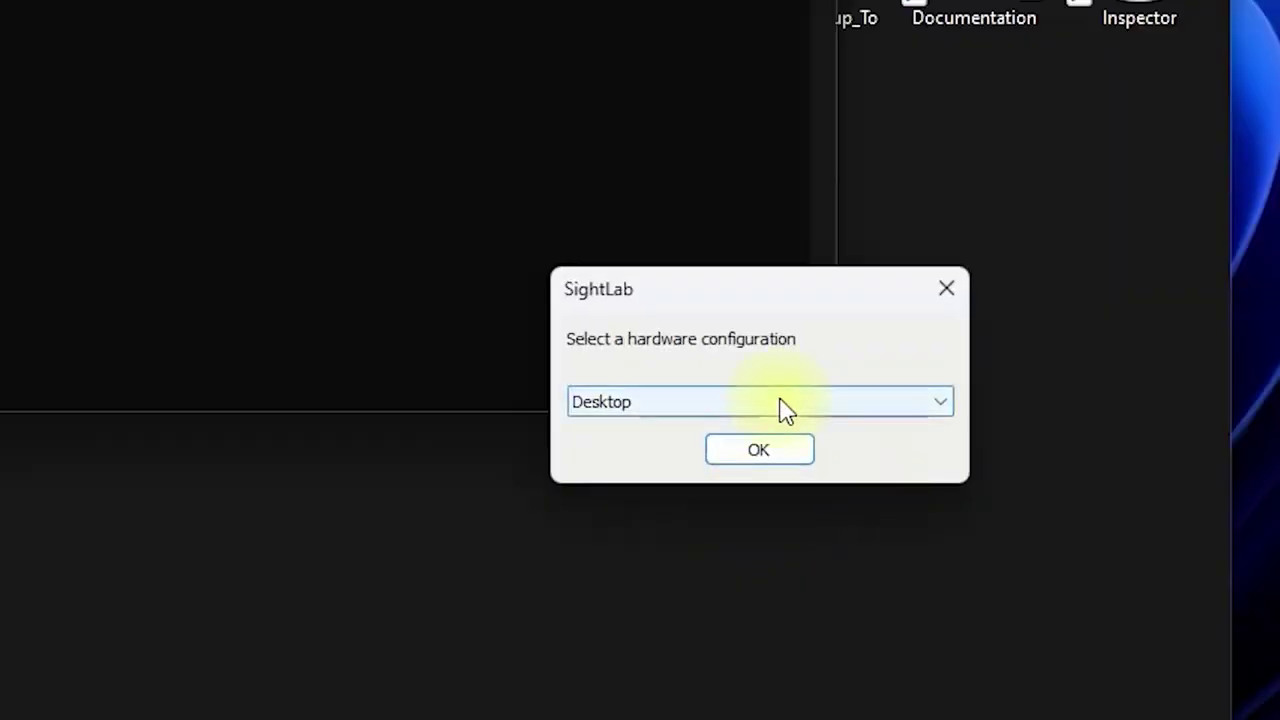
Review the available hardware configurations and continue into SightLab with Desktop selected.
left_click(837, 452)
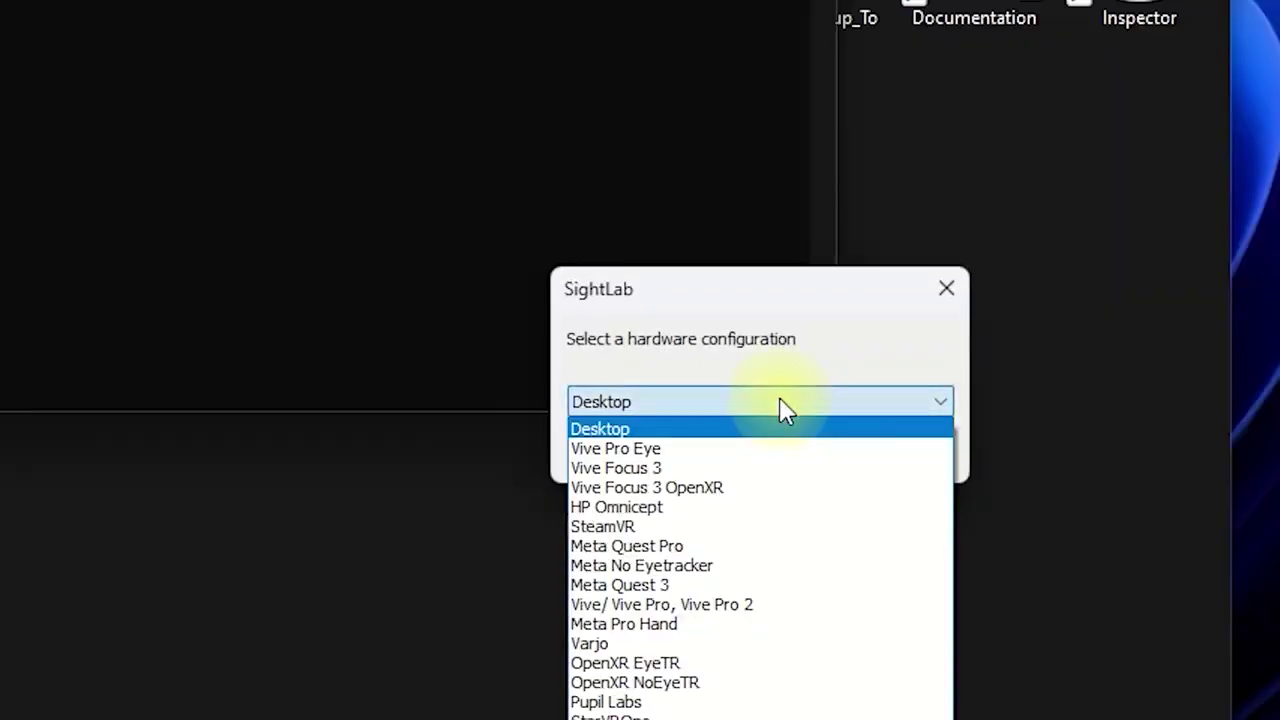
left_click(712, 416)
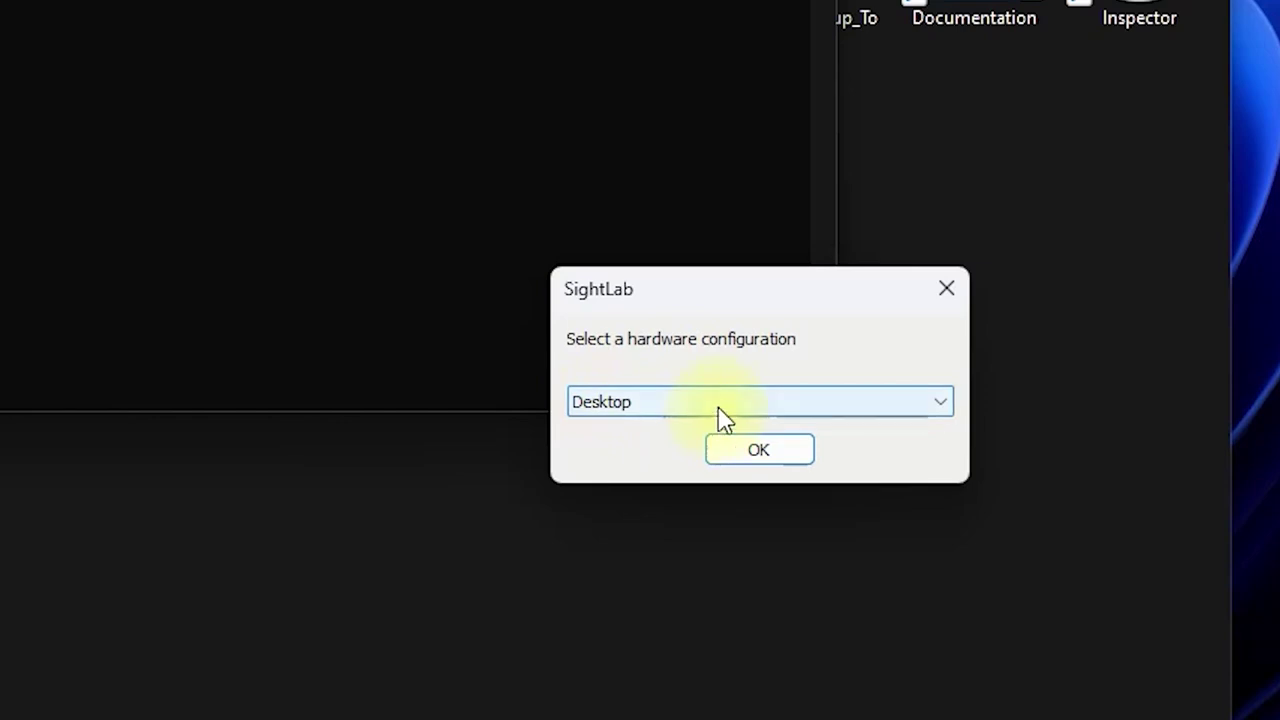
left_click(643, 409)
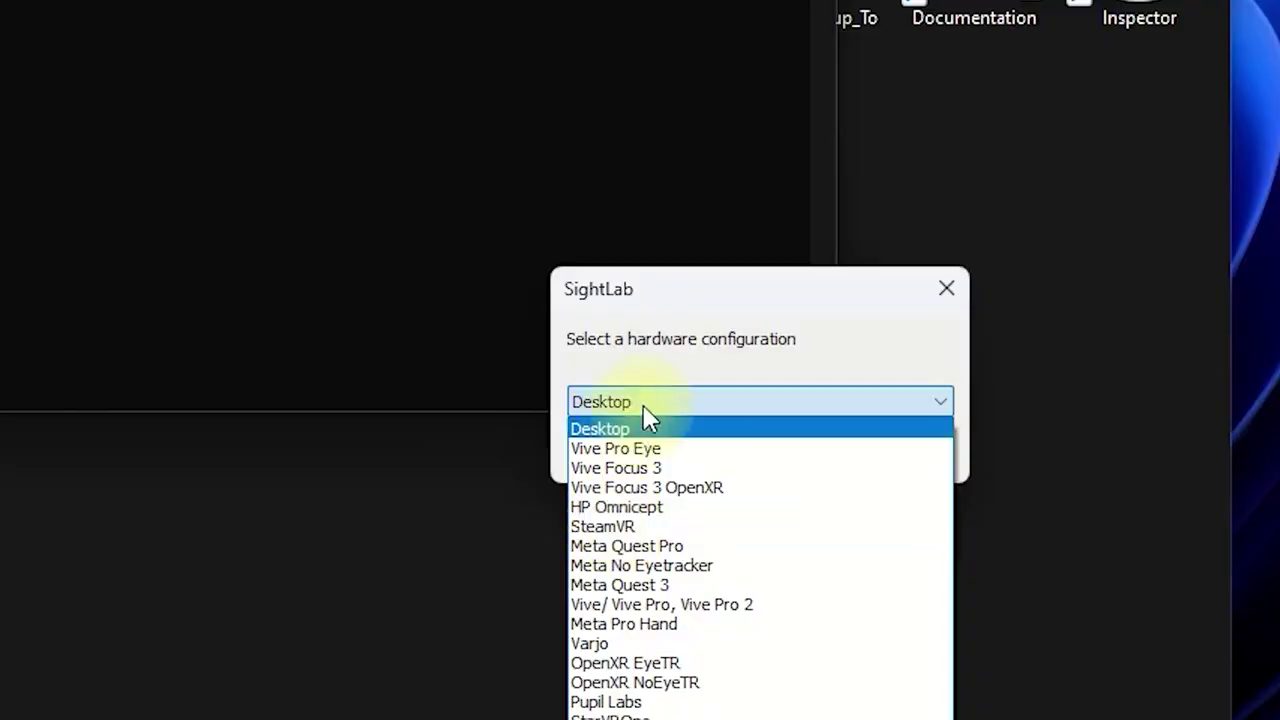
left_click(644, 408)
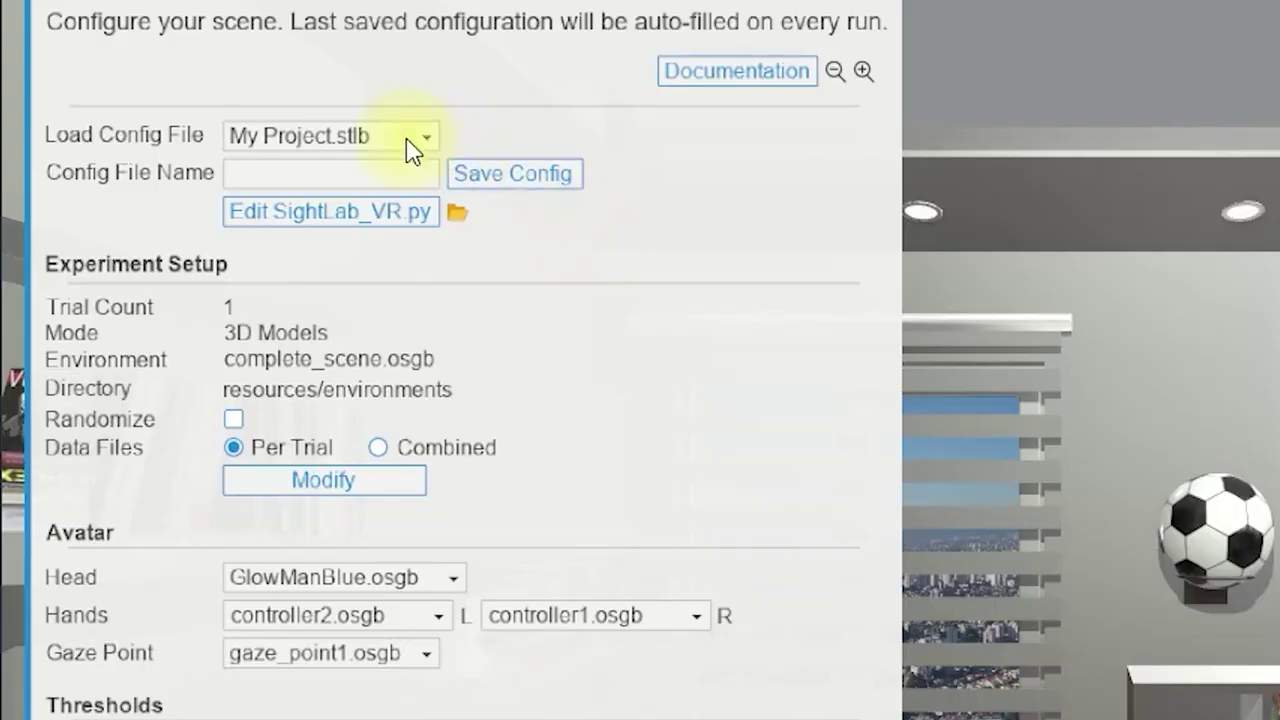
Create a new configuration file named My Project and save it.
left_click(406, 140)
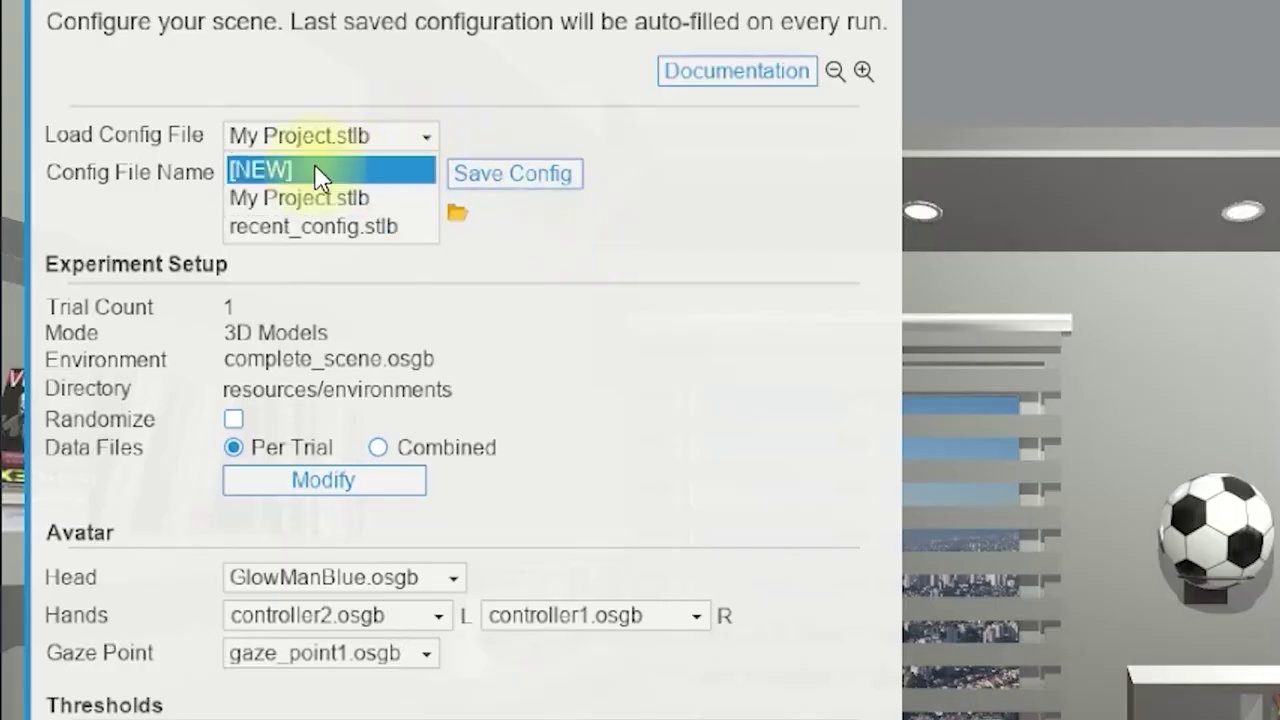
left_click(278, 175)
left_click(345, 172)
type("My Project")
left_click(500, 177)
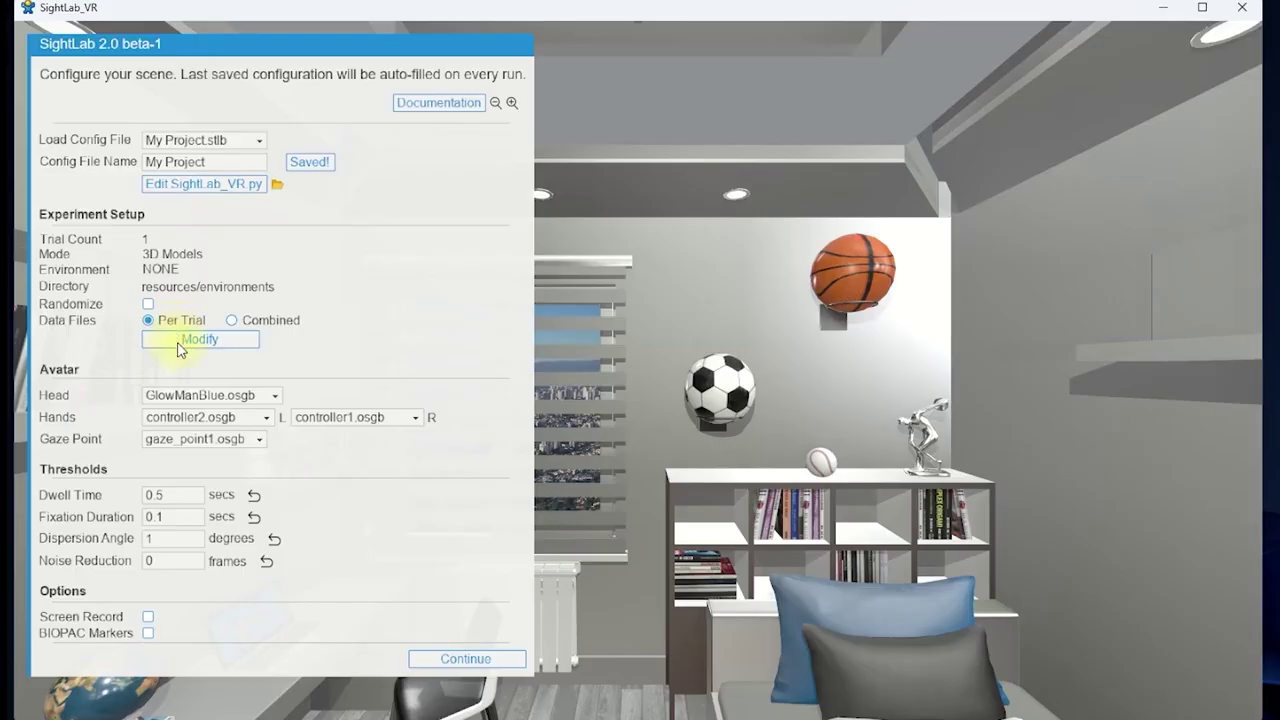
Open the experiment's trial configuration, set the environment mode to 360 Media and look around the warehouse scene.
left_click(180, 342)
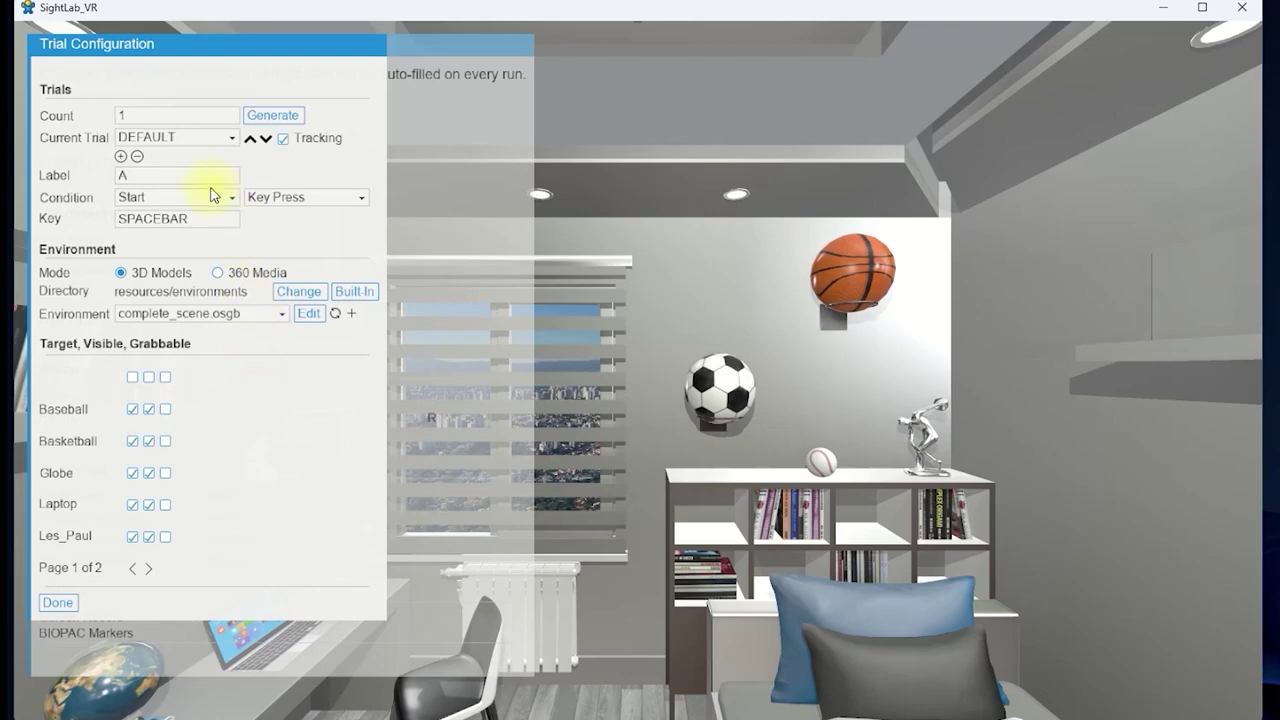
left_click(218, 274)
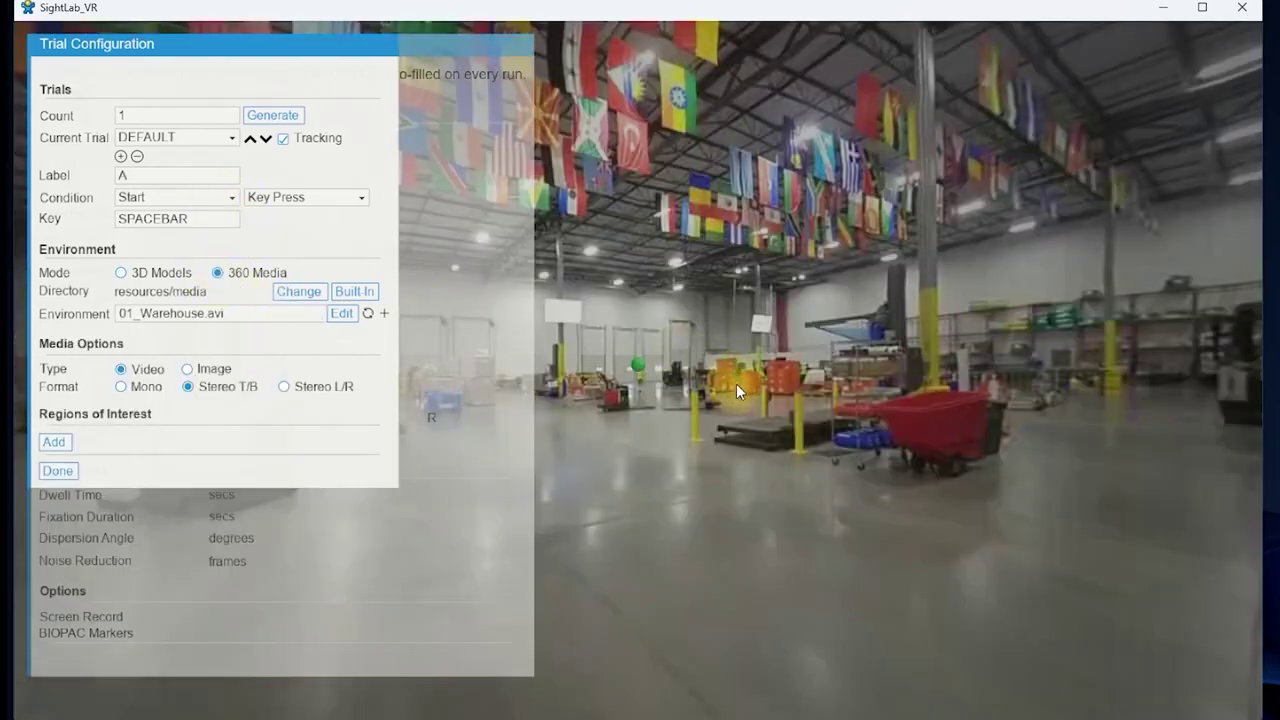
left_click_drag(733, 390, 575, 369)
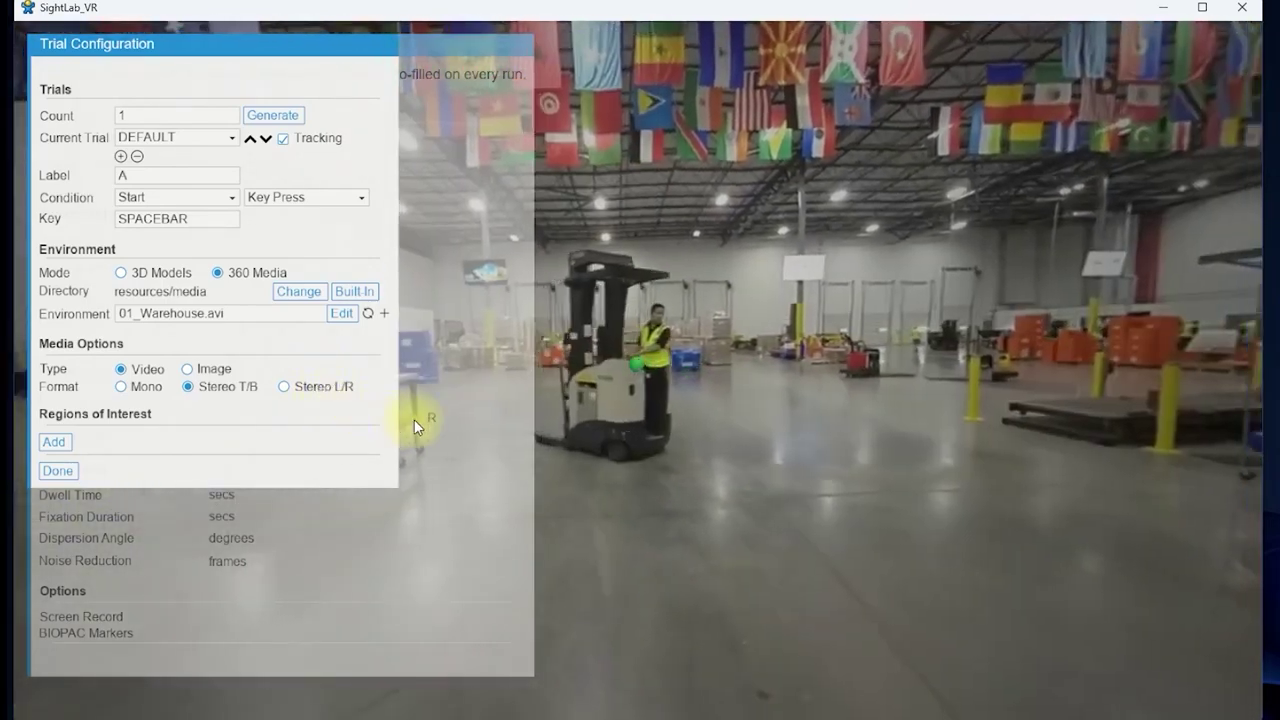
left_click_drag(414, 419, 875, 451)
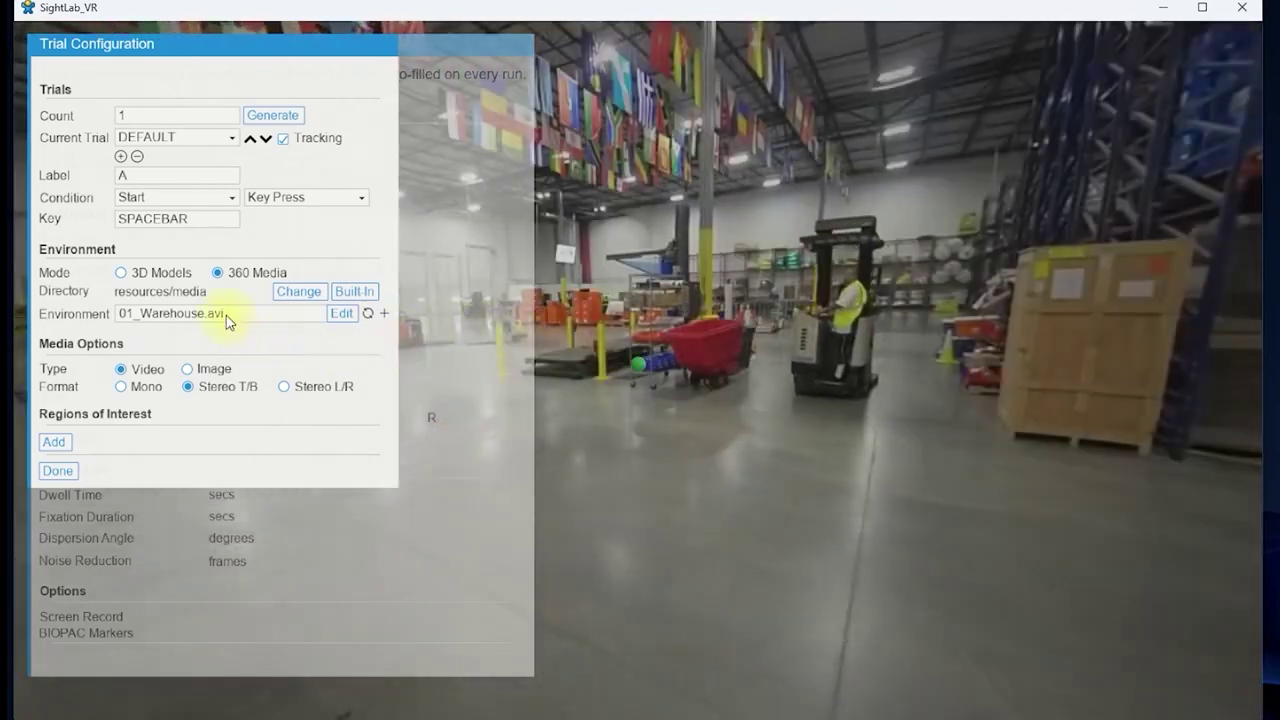
Set the environment to 02_parking_lot.jpg and its media type to Image.
left_click(226, 315)
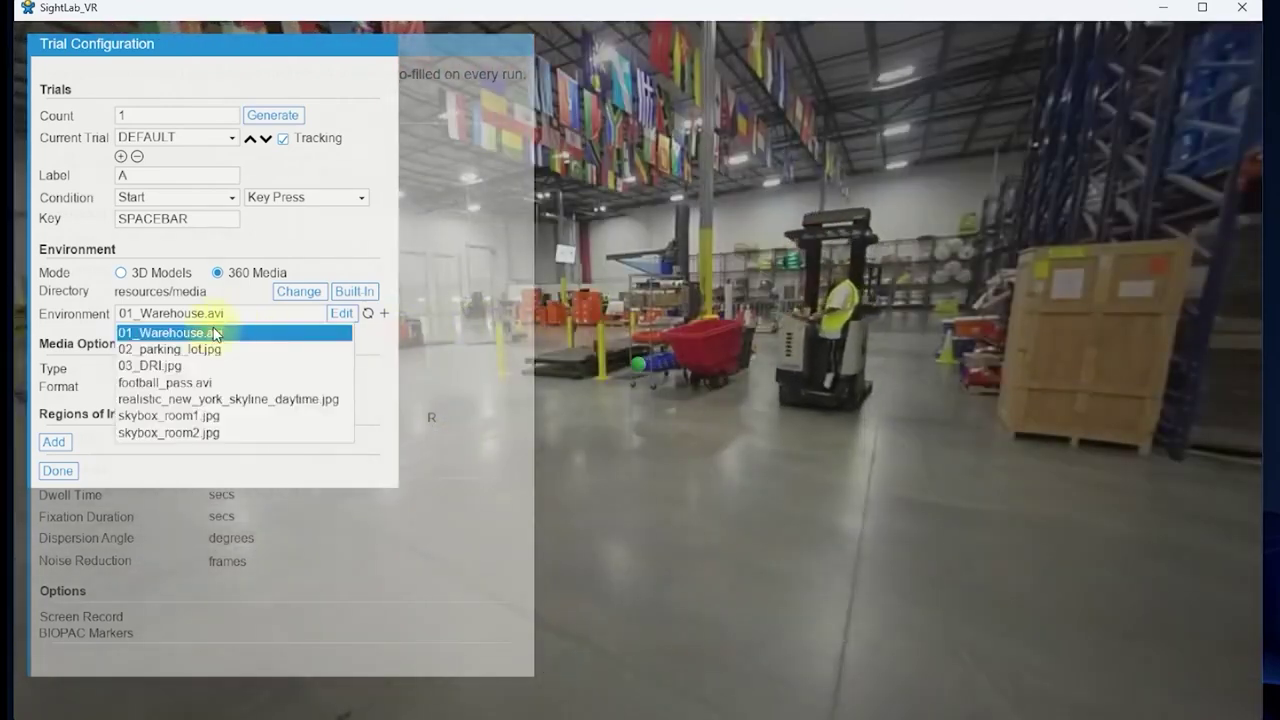
left_click(202, 350)
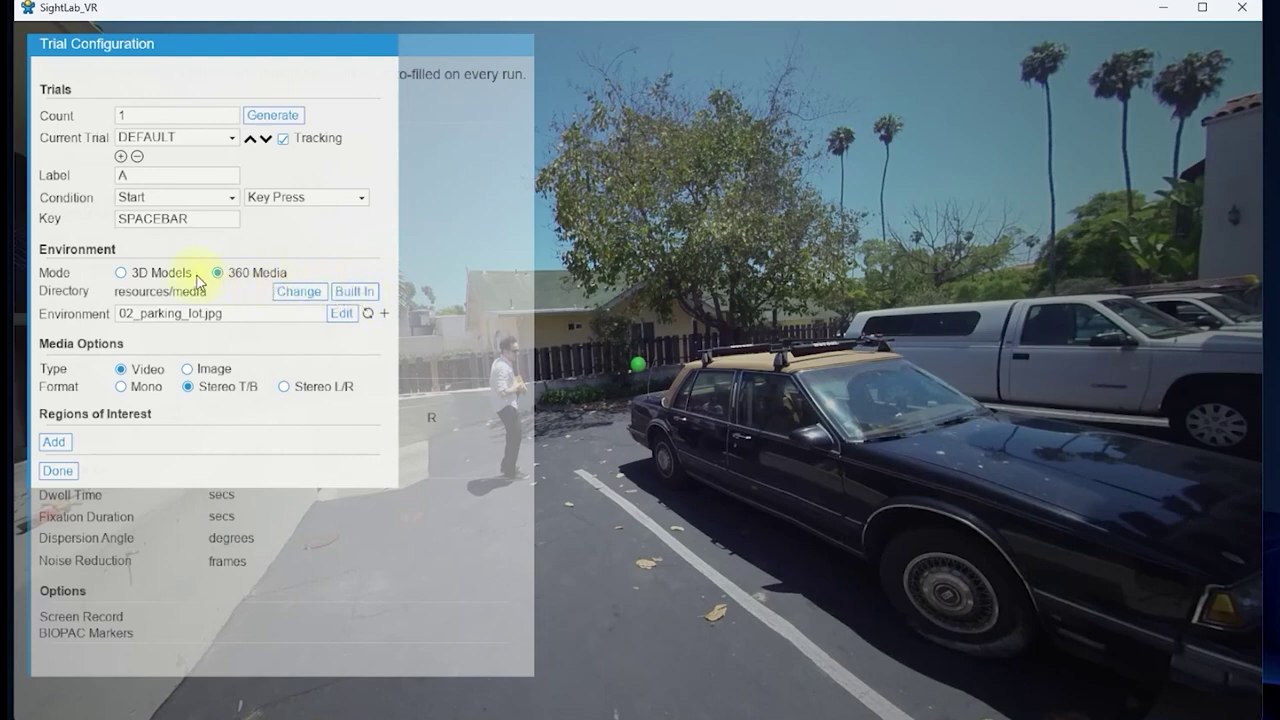
left_click(188, 370)
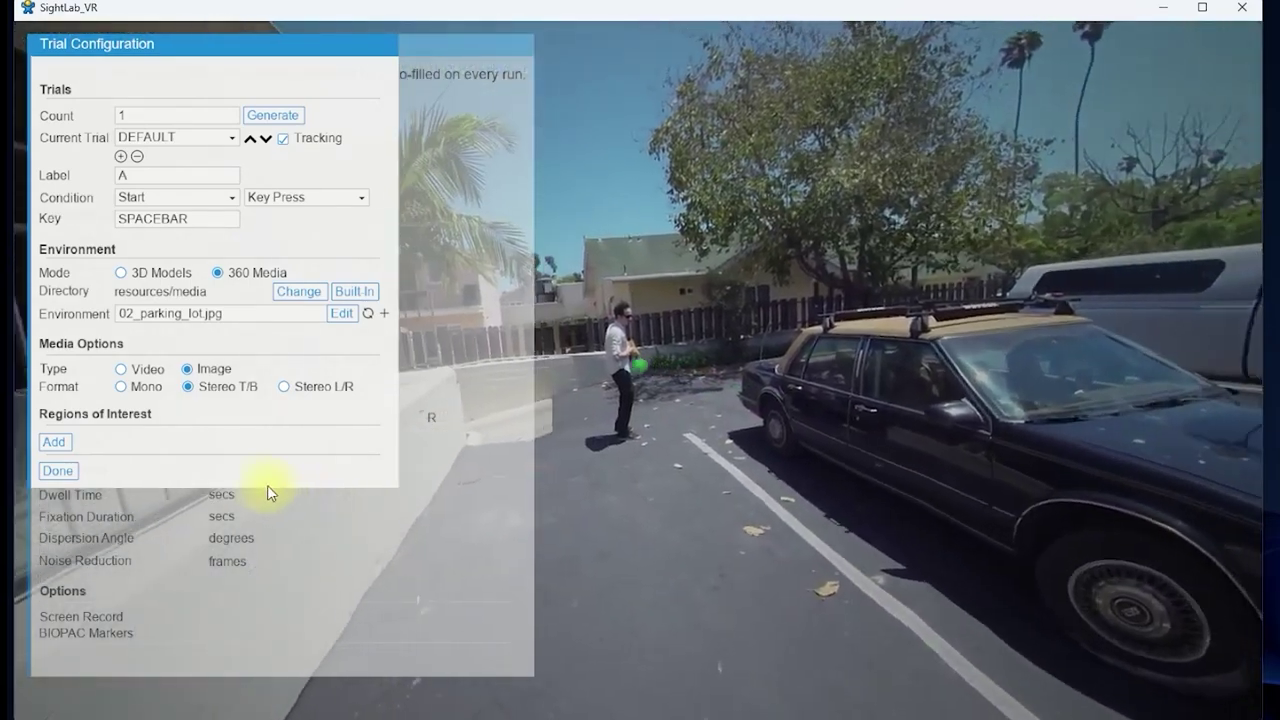
Place regions of interest in the parking lot scene and name the one on the front wheel Tire.
key("space")
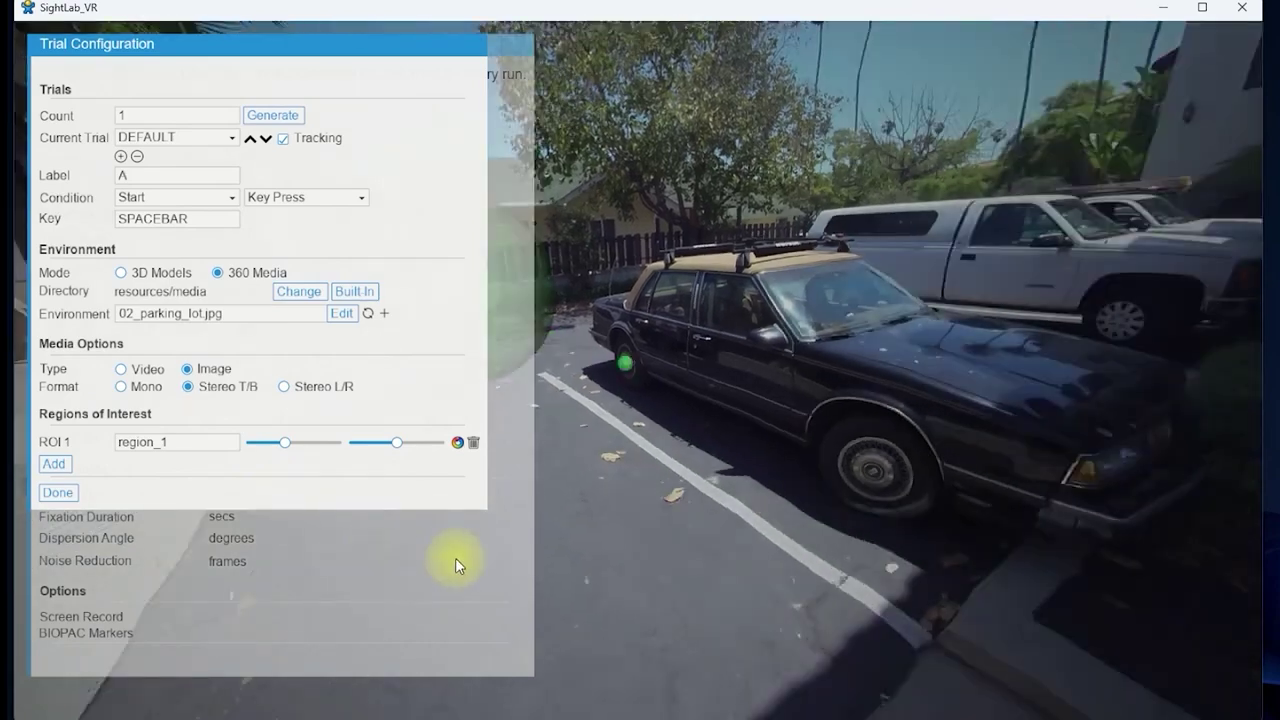
key("space")
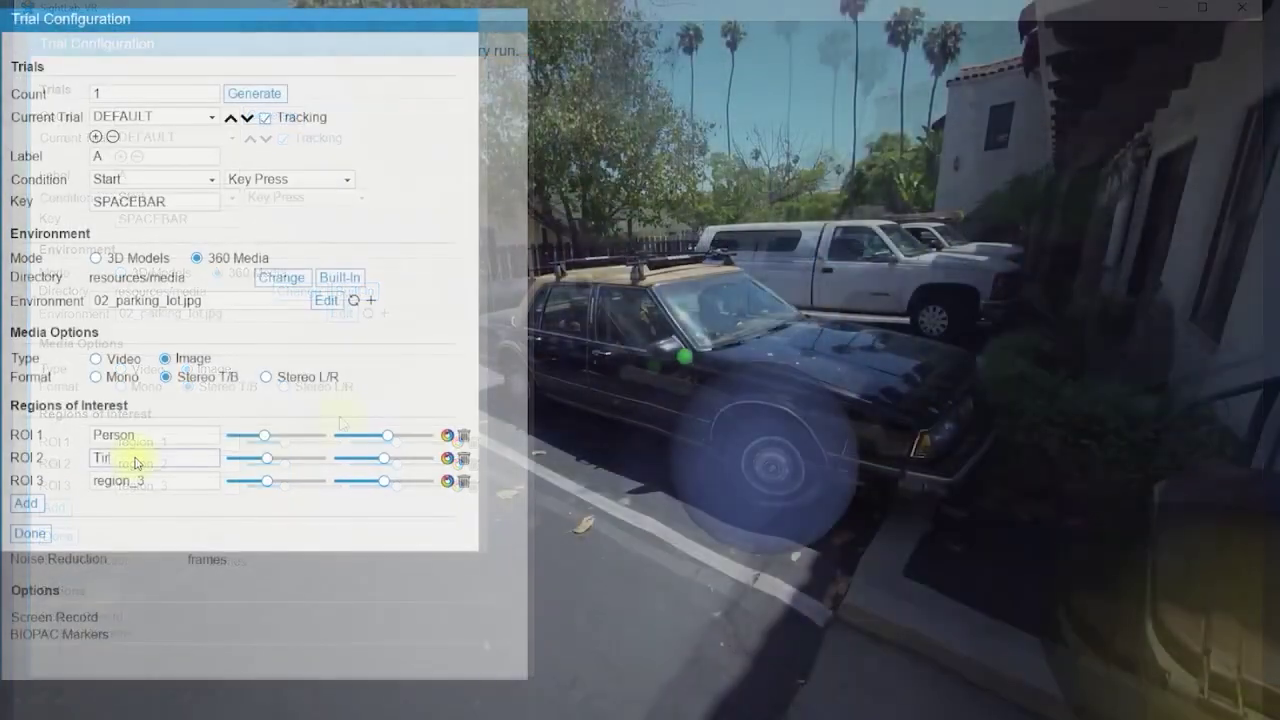
type("re")
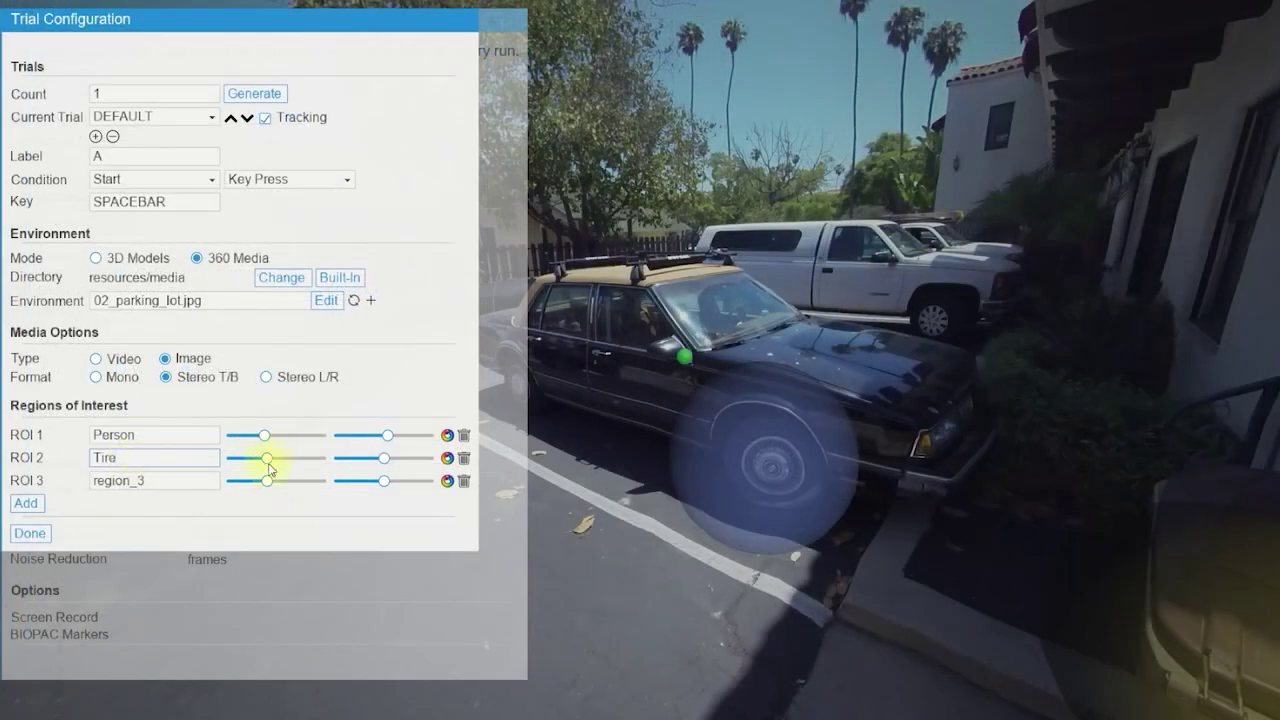
Shrink the Tire region of interest and lower the opacity of all three regions to the minimum.
left_click_drag(268, 460, 248, 468)
left_click_drag(382, 458, 309, 458)
left_click(447, 458)
left_click_drag(390, 481, 305, 490)
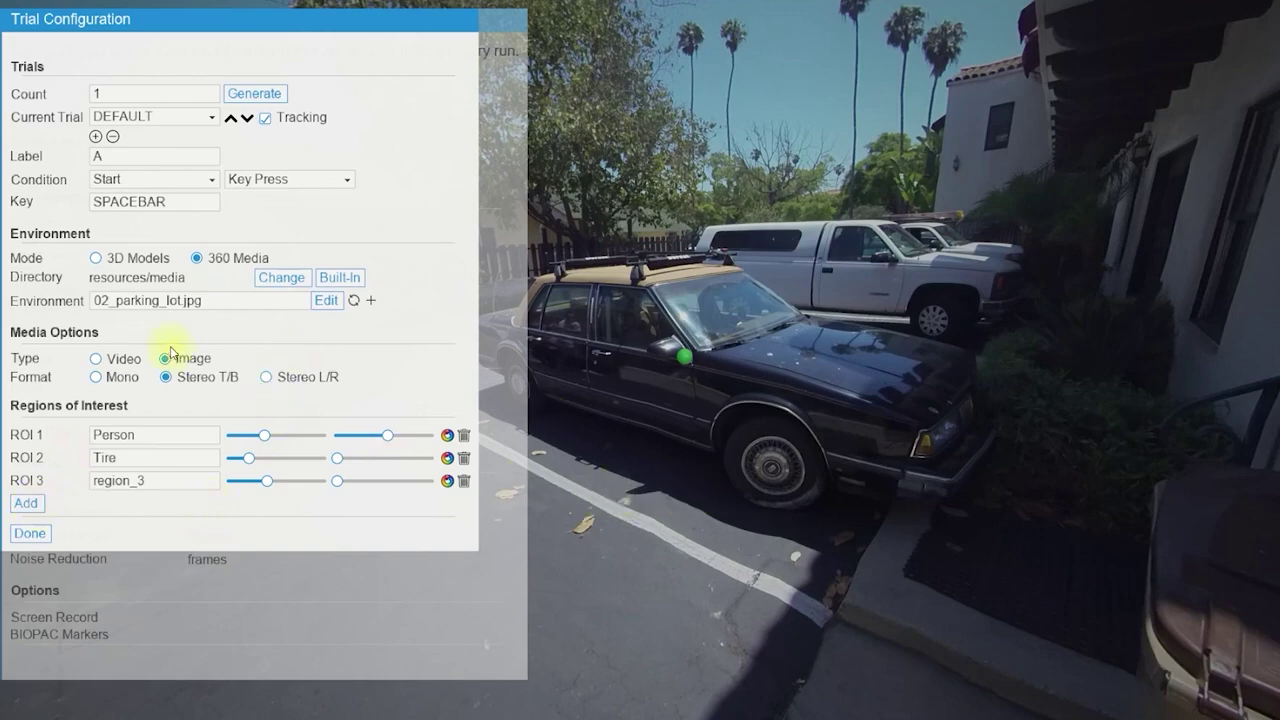
left_click_drag(385, 437, 337, 437)
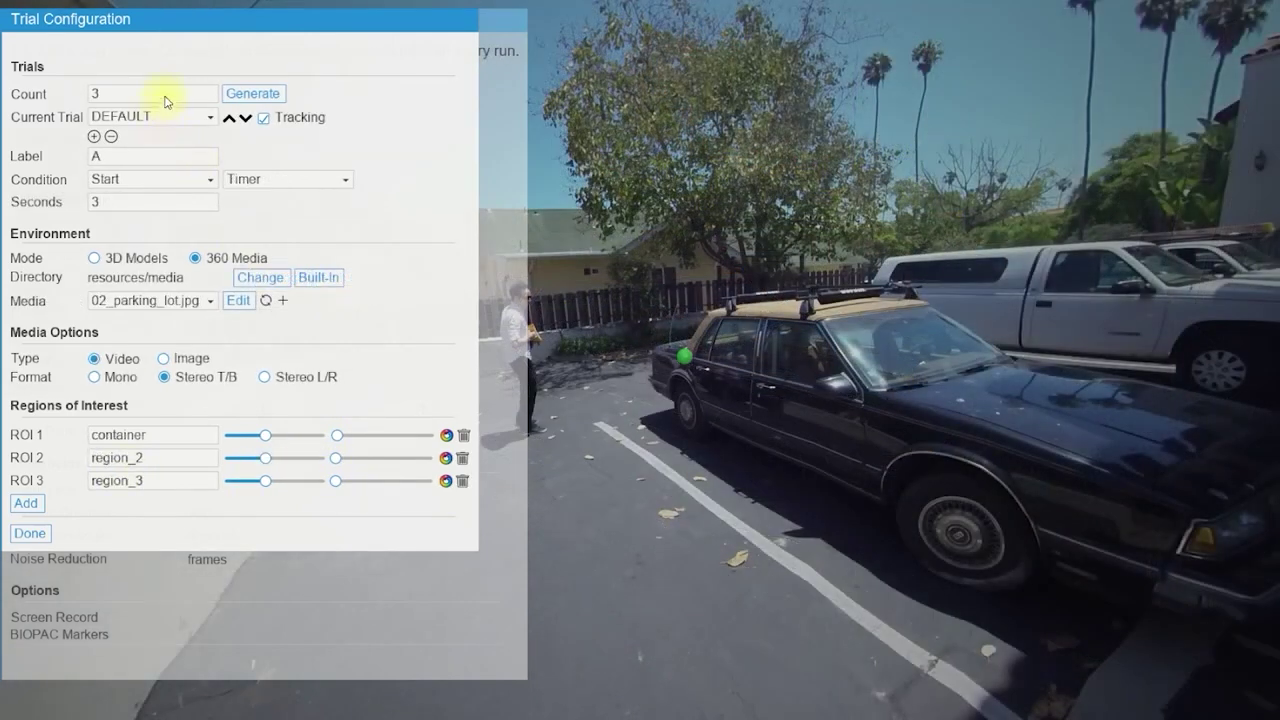
Set the trial count to 3 and generate the trials.
left_click(151, 97)
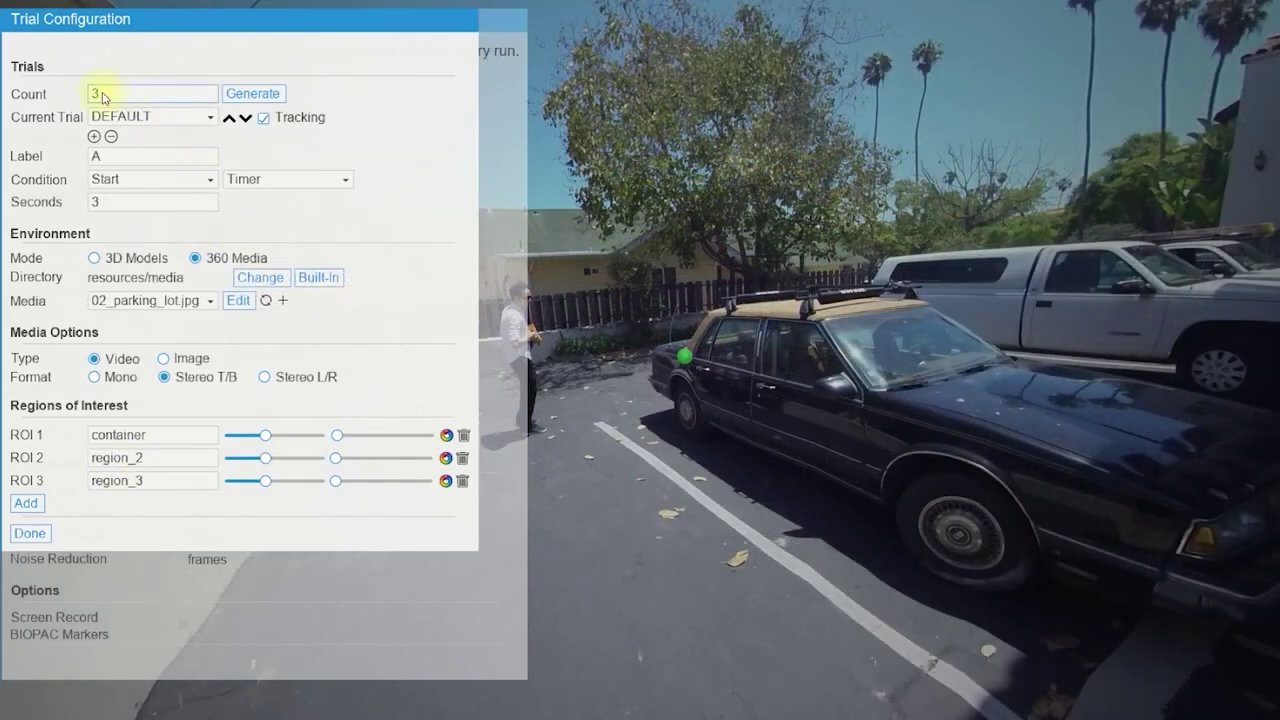
left_click(226, 94)
left_click(264, 120)
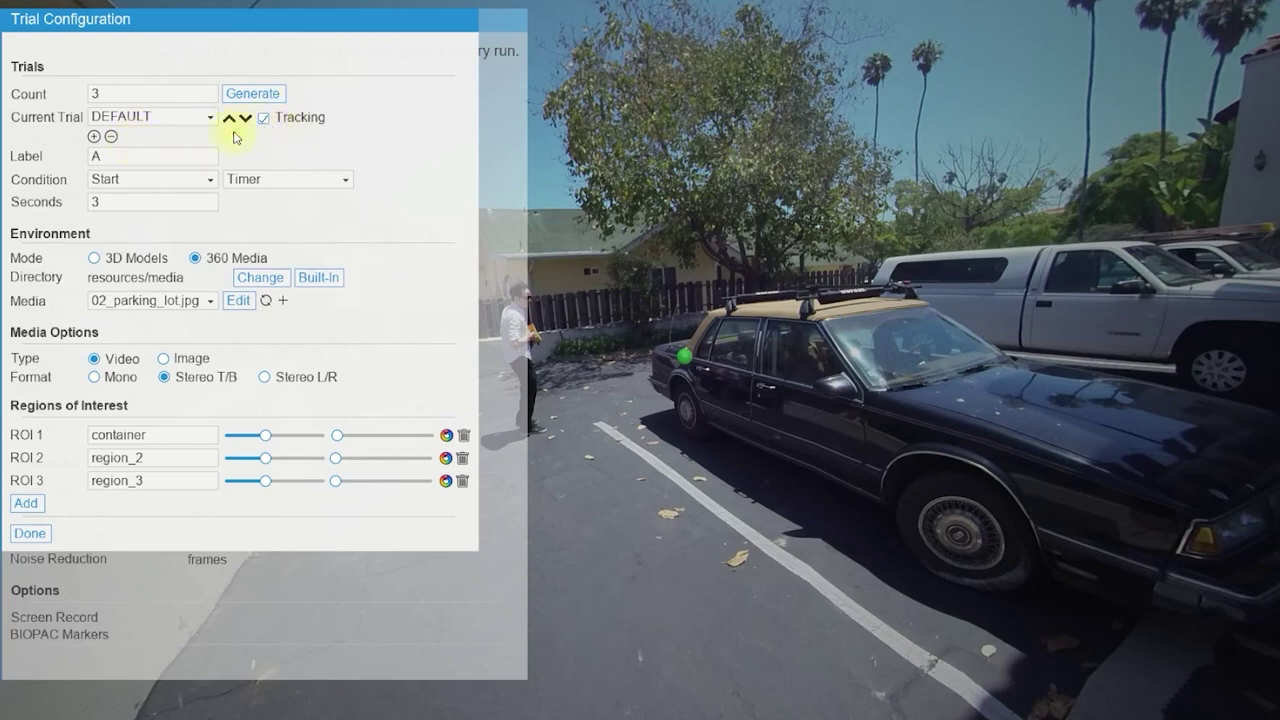
Set the DEFAULT trial's start condition to Key Press and check the other condition options.
left_click(215, 180)
left_click(300, 179)
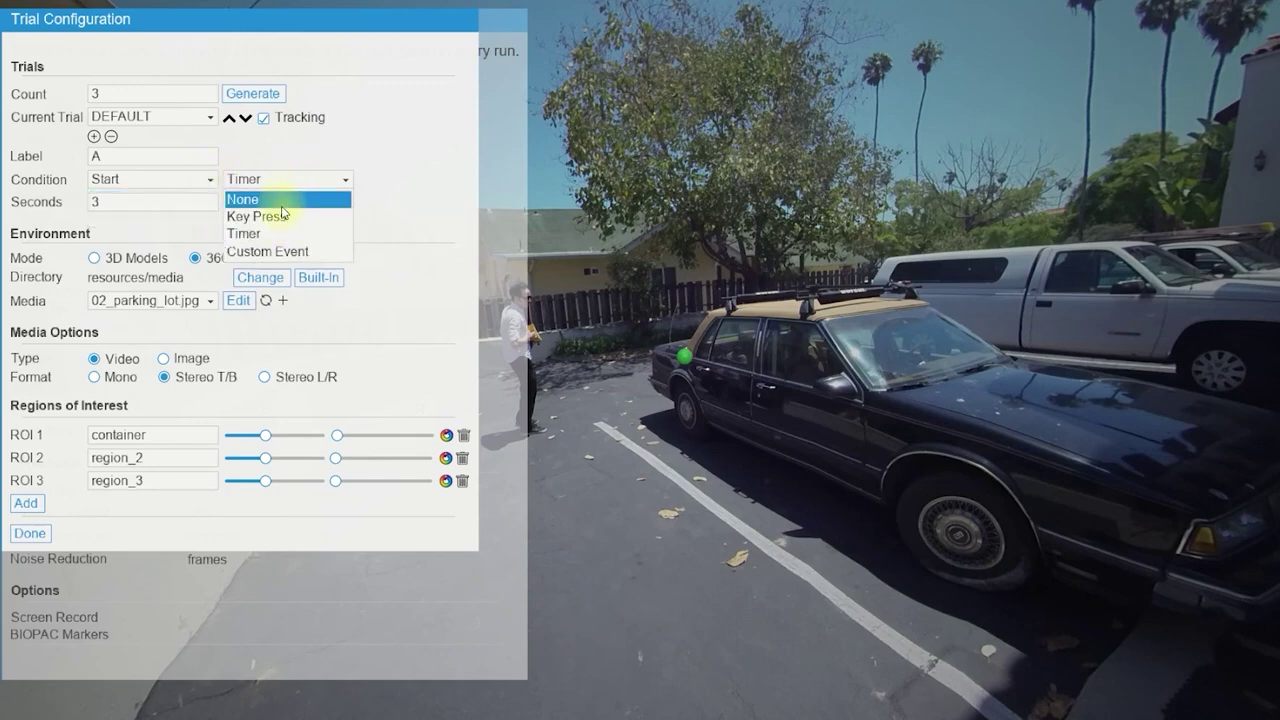
left_click(281, 217)
left_click(277, 182)
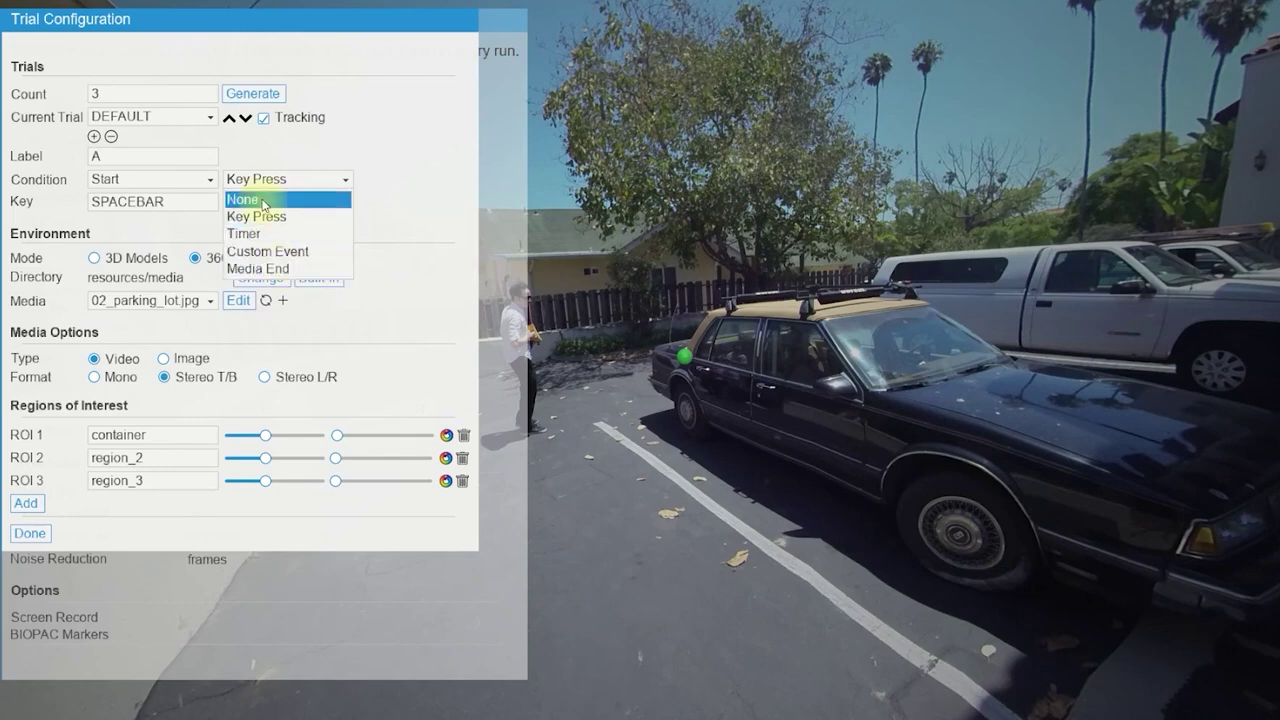
Look through trial 1, then switch to trial 2 and label it Parking Lot.
left_click(200, 121)
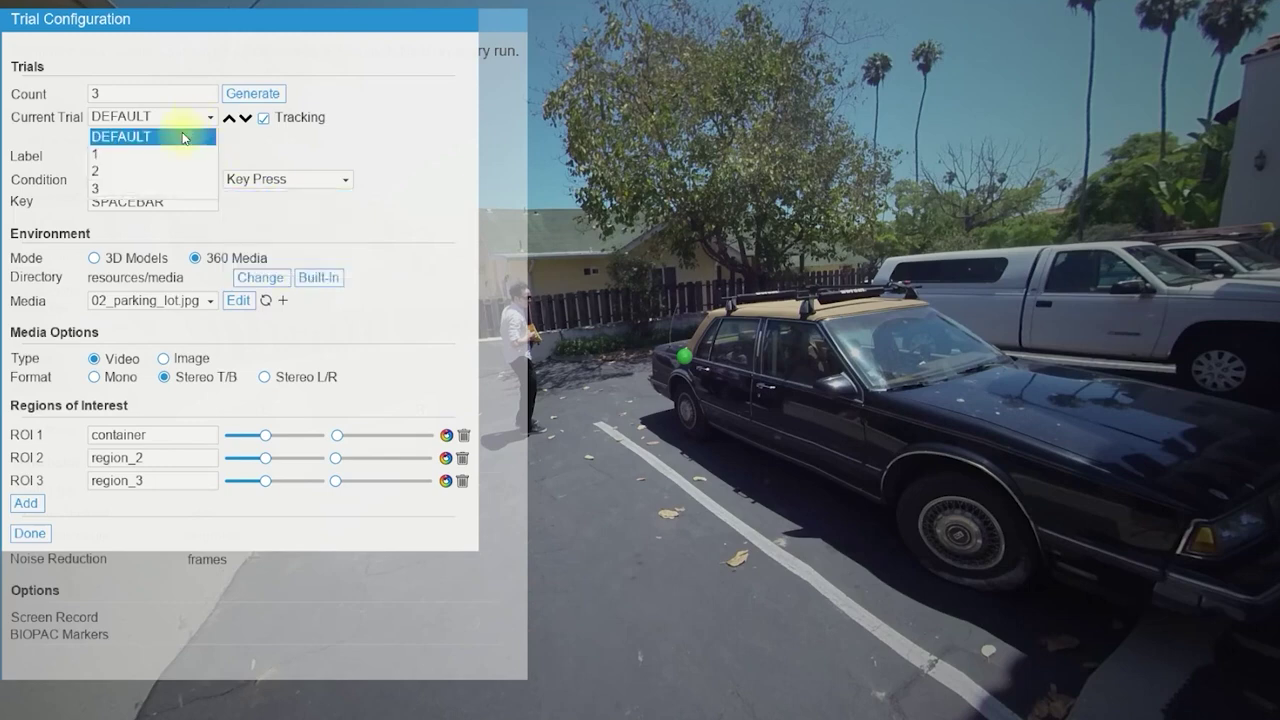
left_click(168, 155)
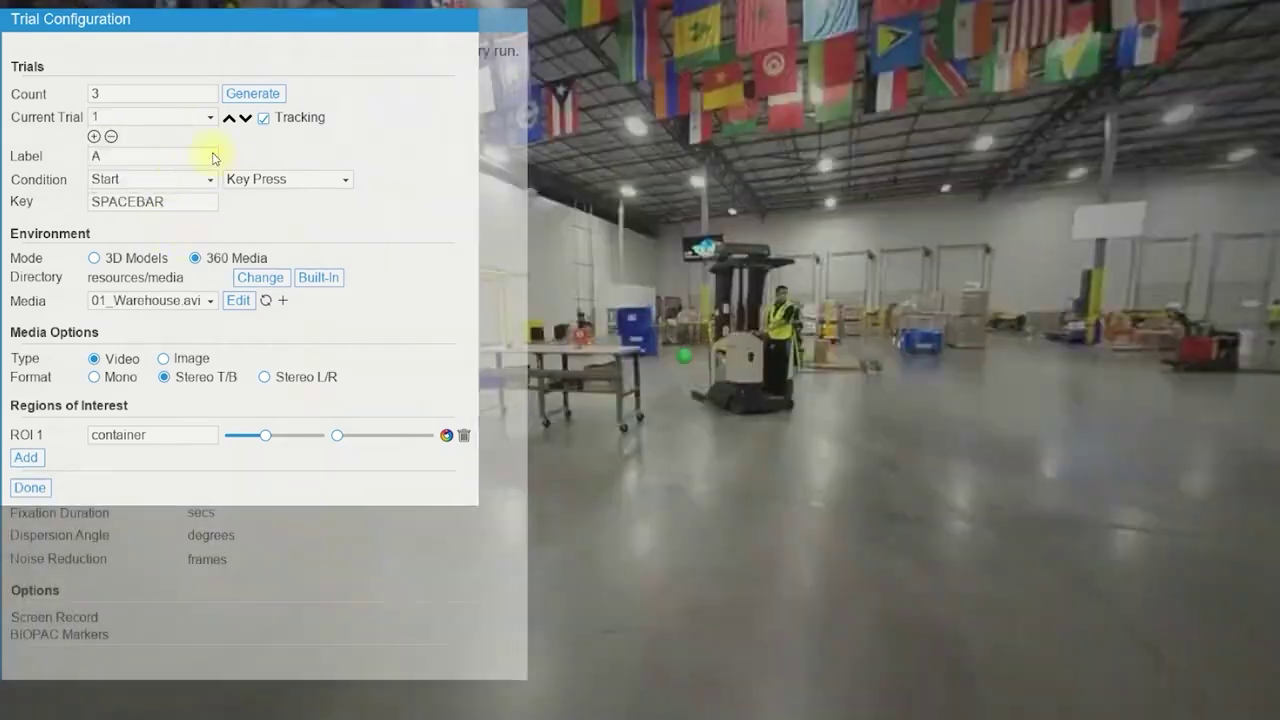
left_click(204, 118)
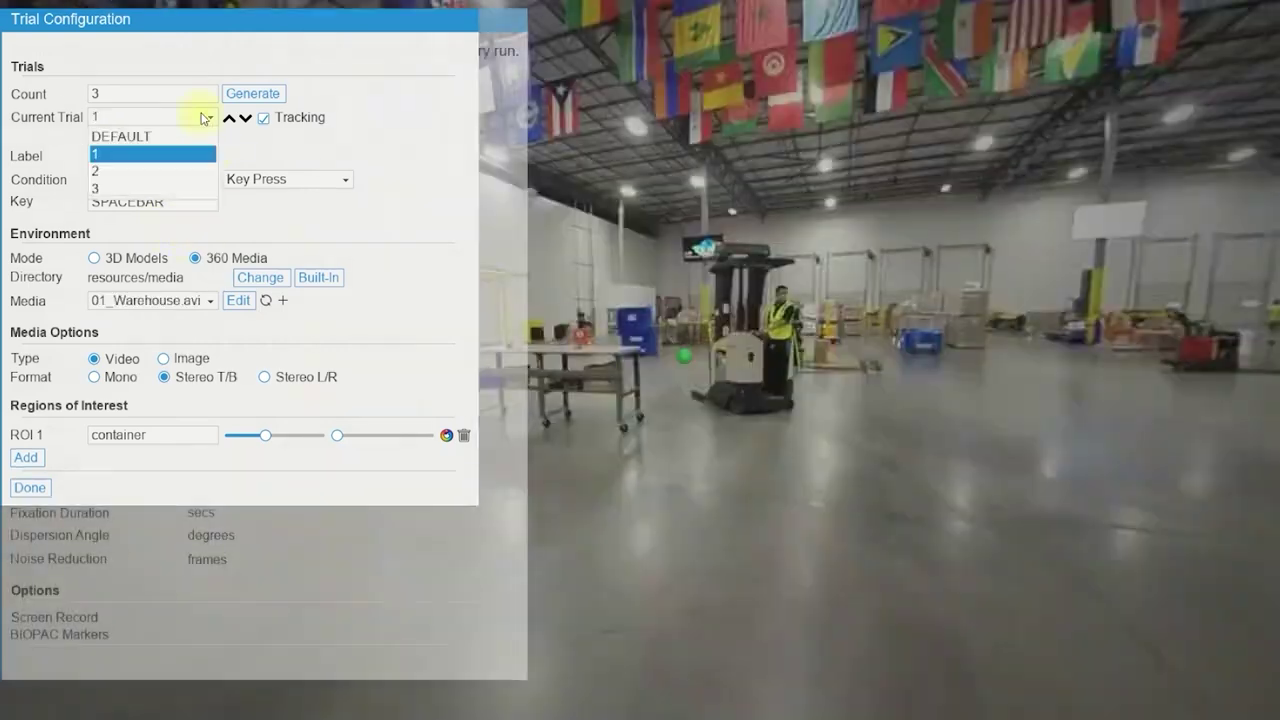
left_click(165, 173)
left_click(143, 160)
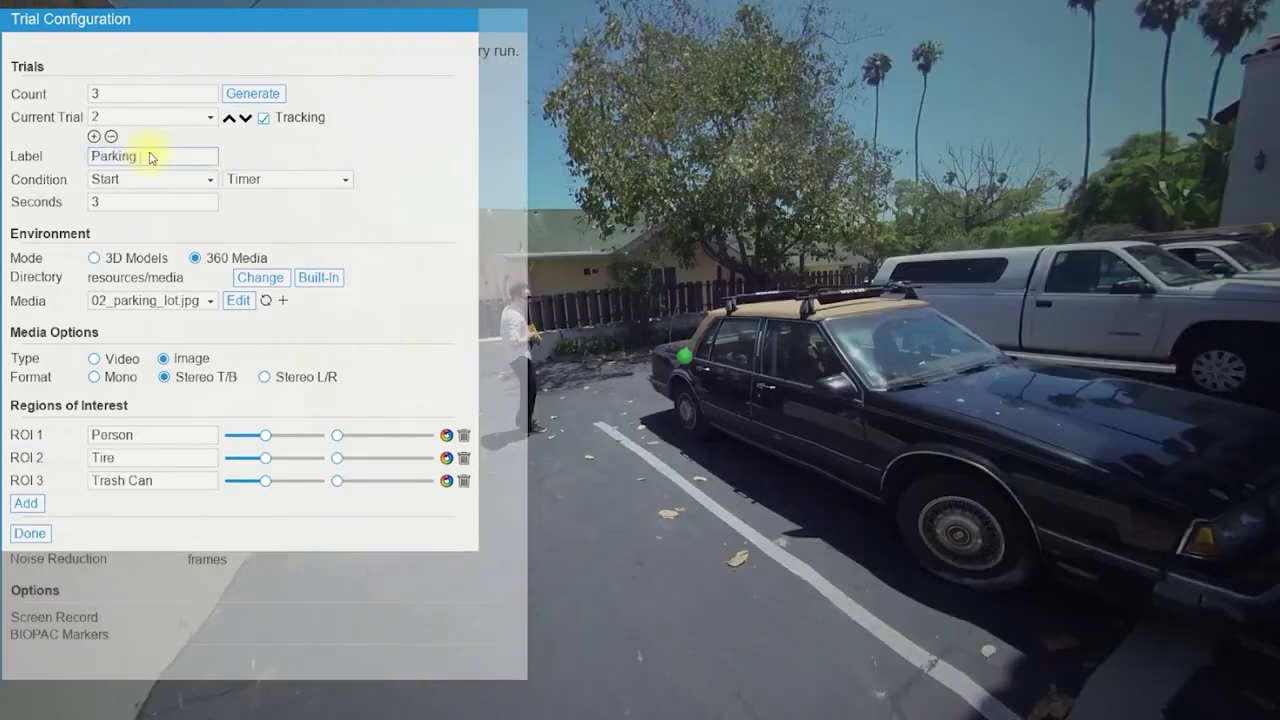
Review the list of generated trials and try the controls for reordering them.
left_click(209, 120)
left_click(209, 120)
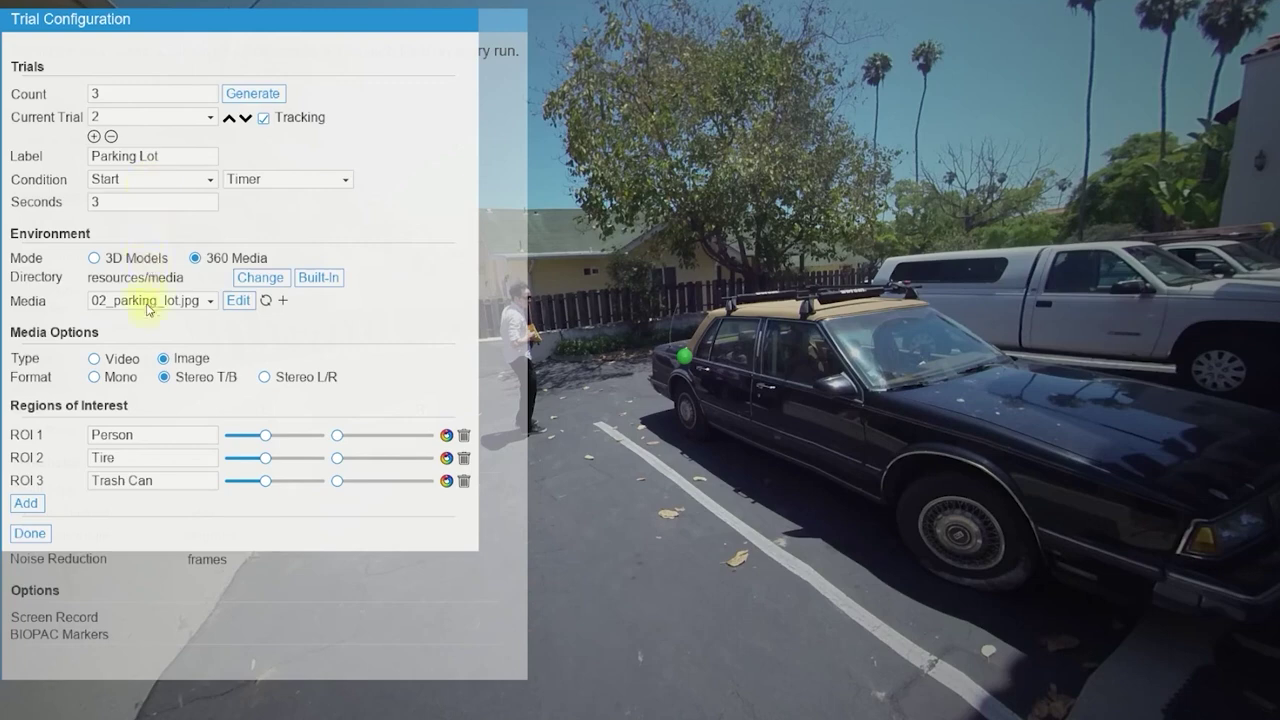
left_click(209, 120)
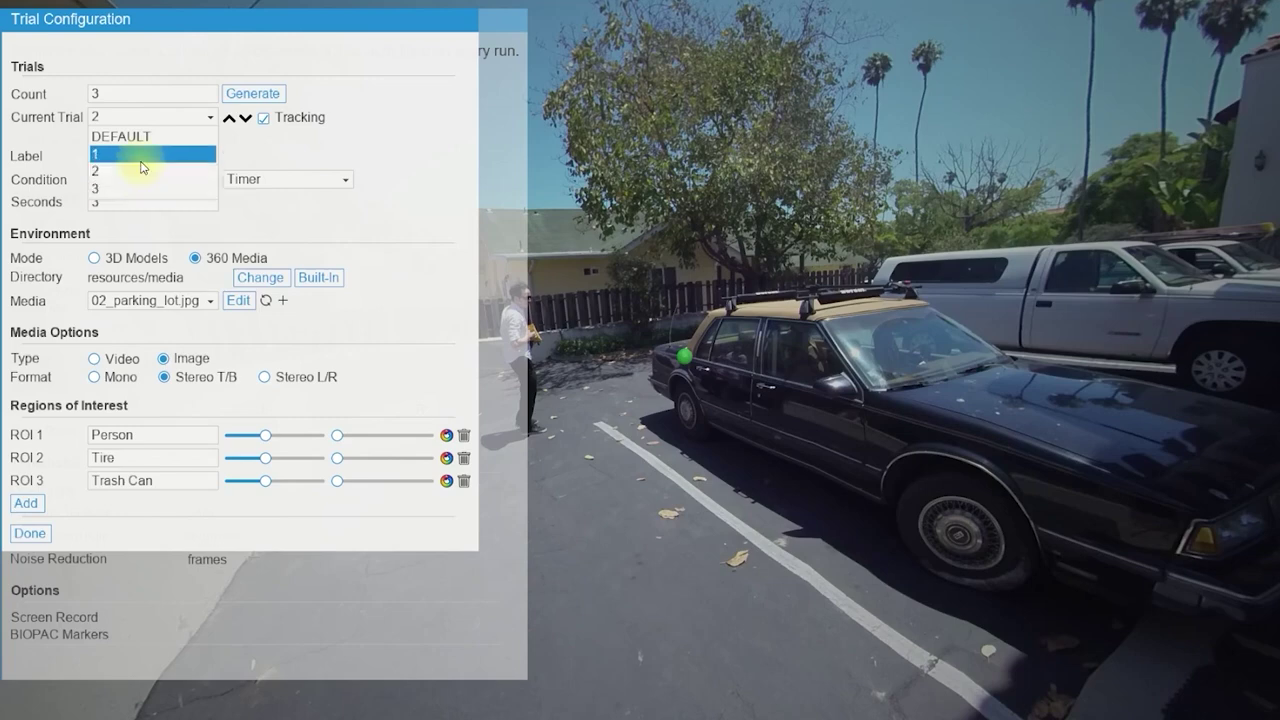
left_click(243, 120)
left_click(245, 119)
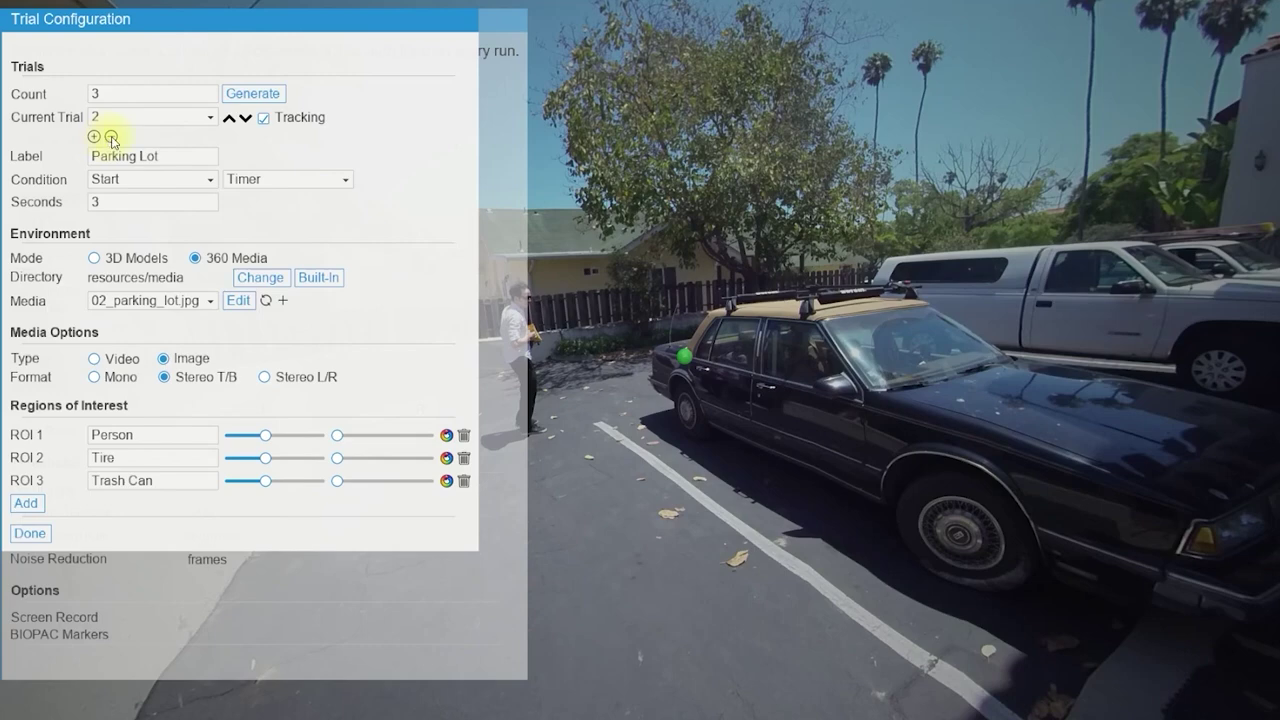
Compare the start and end condition settings of trial 1 and the Parking Lot trial.
left_click(192, 181)
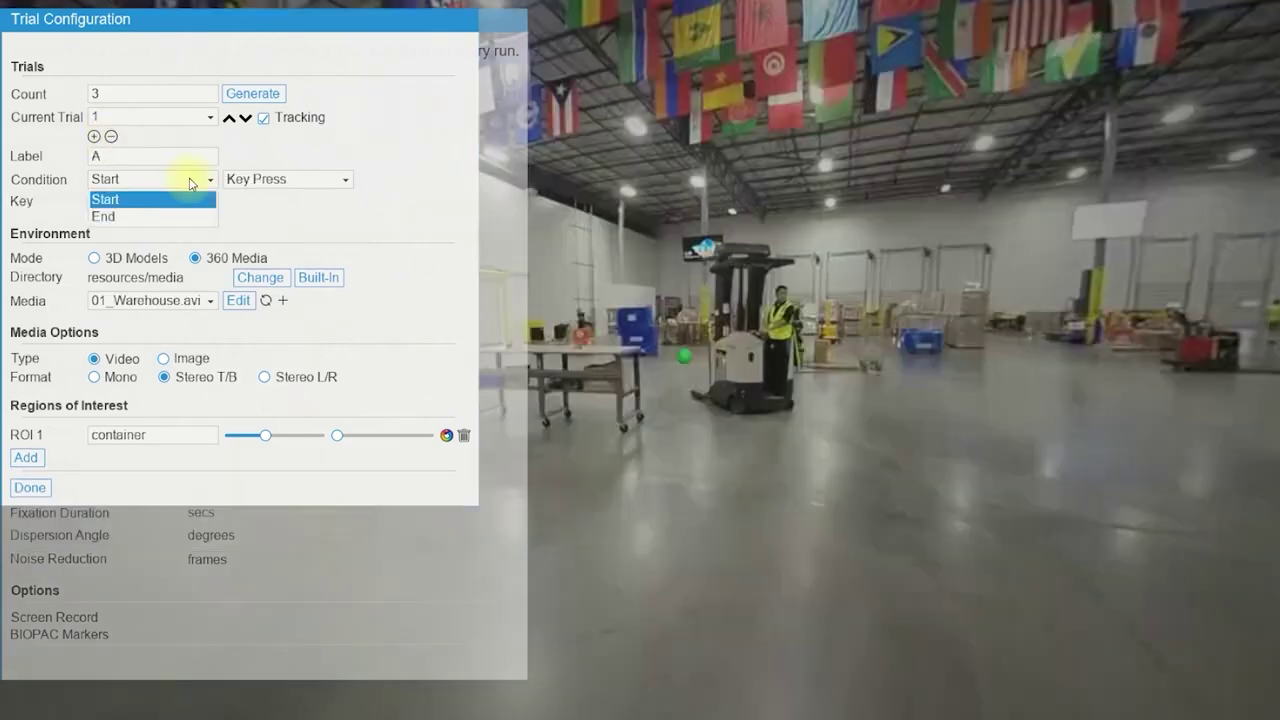
left_click(192, 182)
left_click(172, 122)
left_click(143, 172)
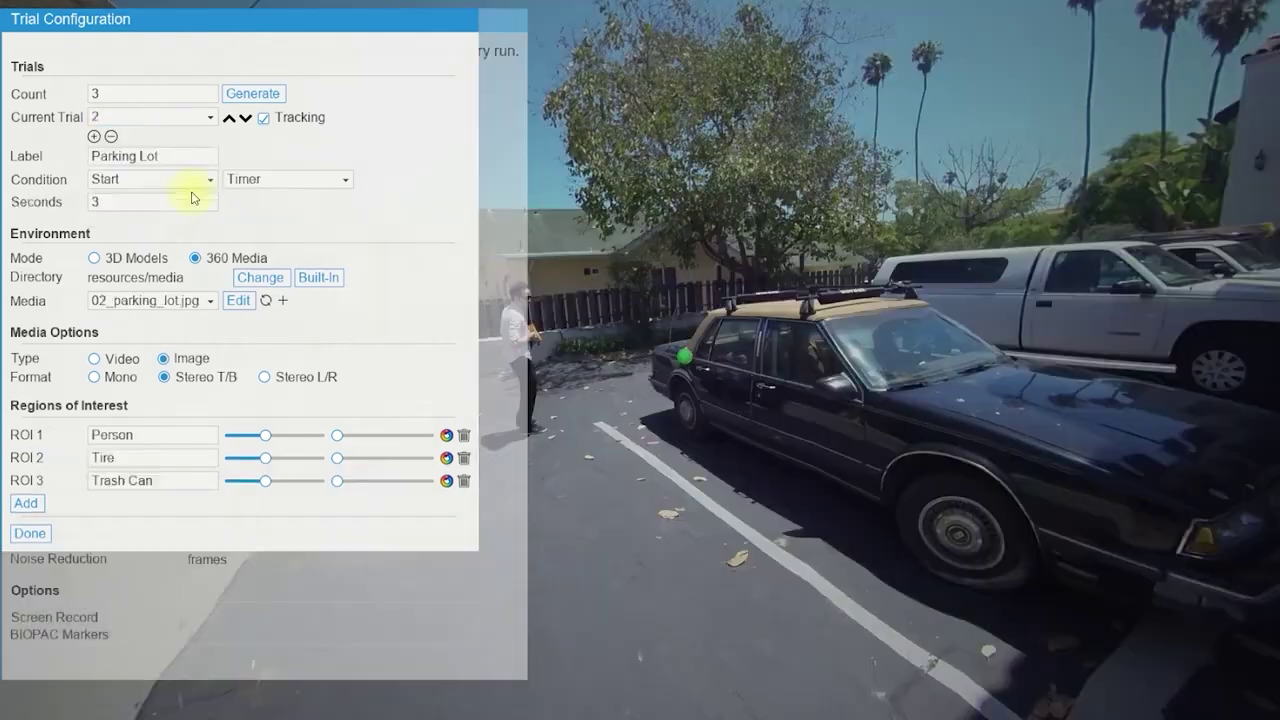
left_click(163, 206)
left_click(188, 186)
left_click(197, 186)
left_click(173, 187)
left_click(145, 211)
Return to trial 1 and check the condition types offered for its start condition.
left_click(171, 118)
left_click(212, 184)
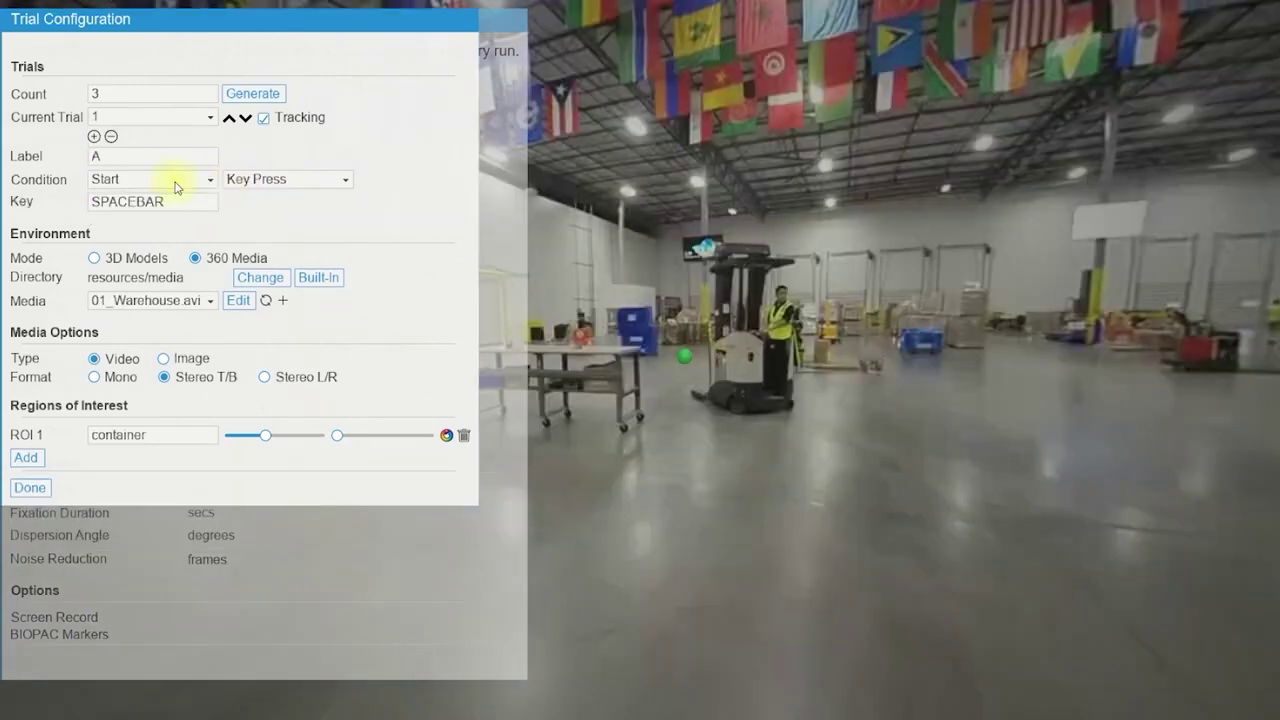
left_click(259, 190)
left_click(266, 186)
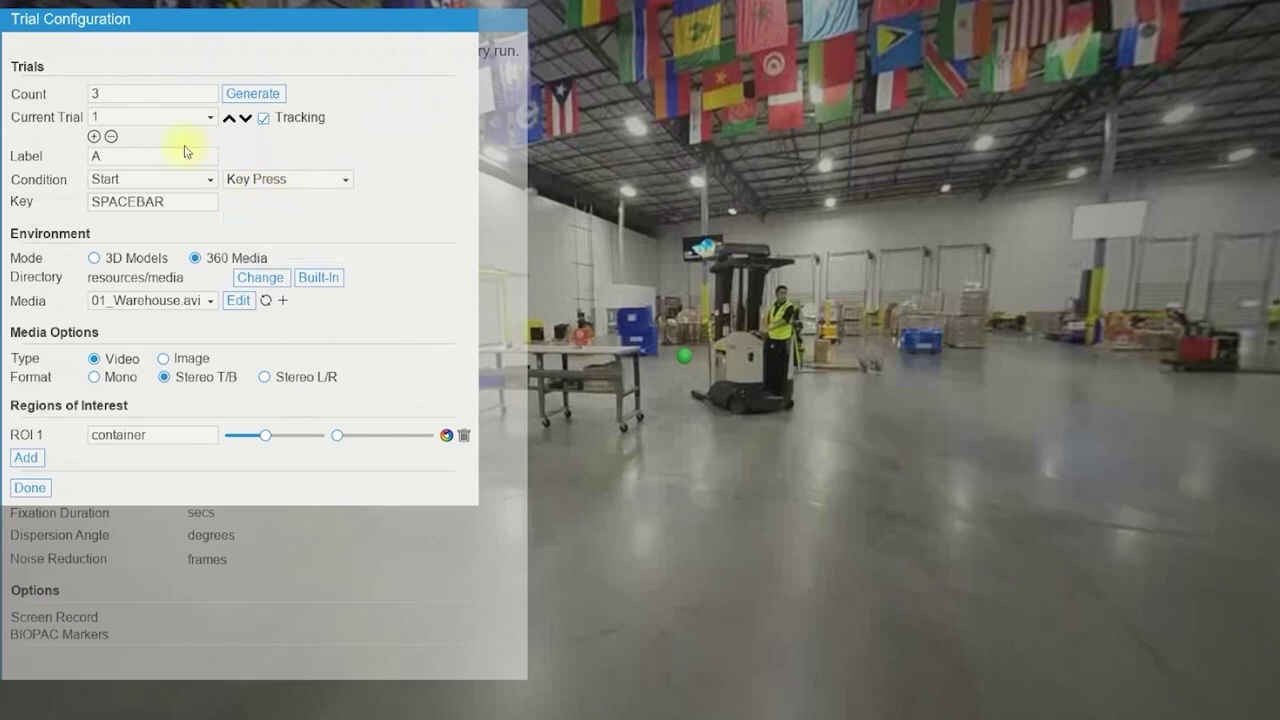
Finish the trial configuration and save the My Project experiment configuration.
left_click(40, 492)
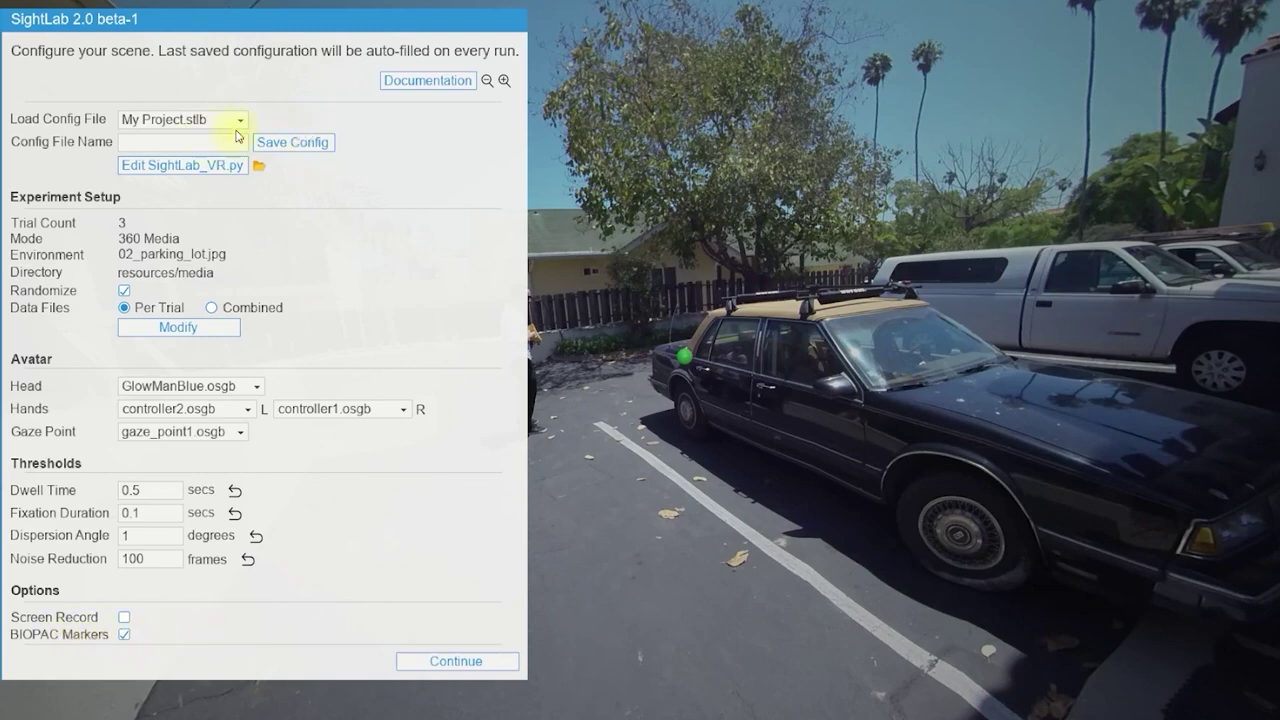
left_click(286, 143)
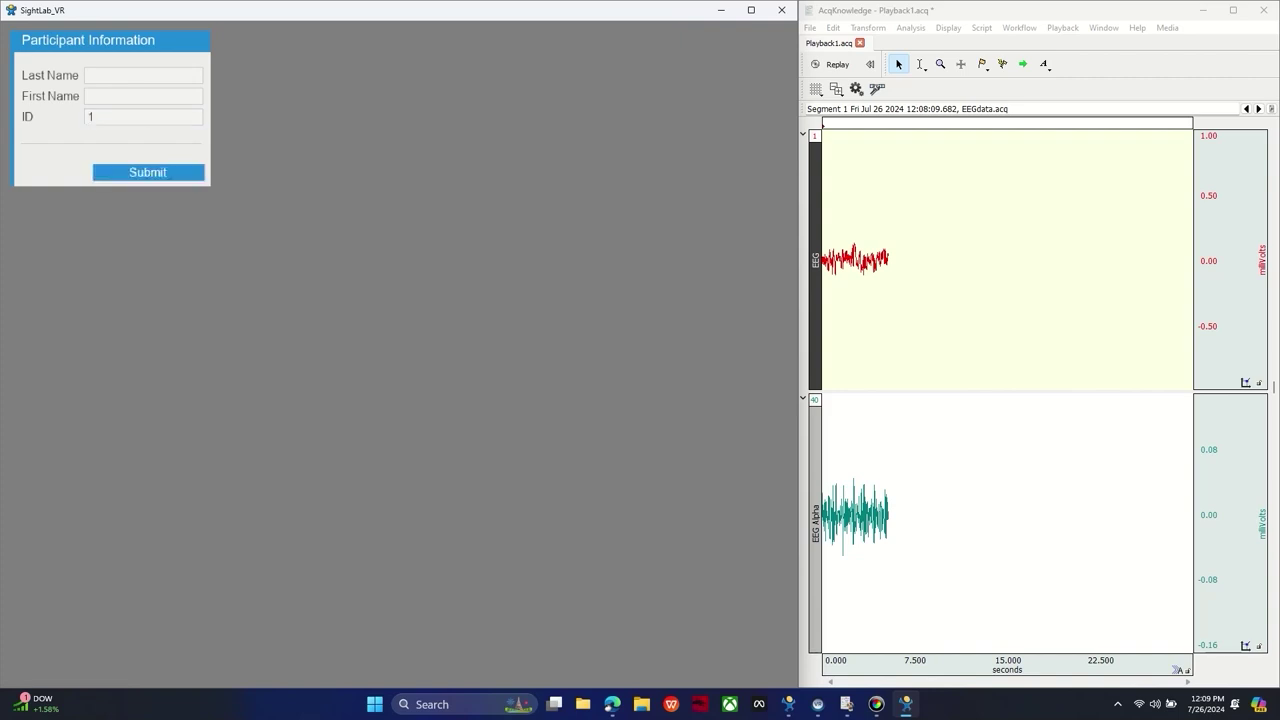
Submit the participant information and adjust the heat map radius in the warehouse session replay.
key("Return")
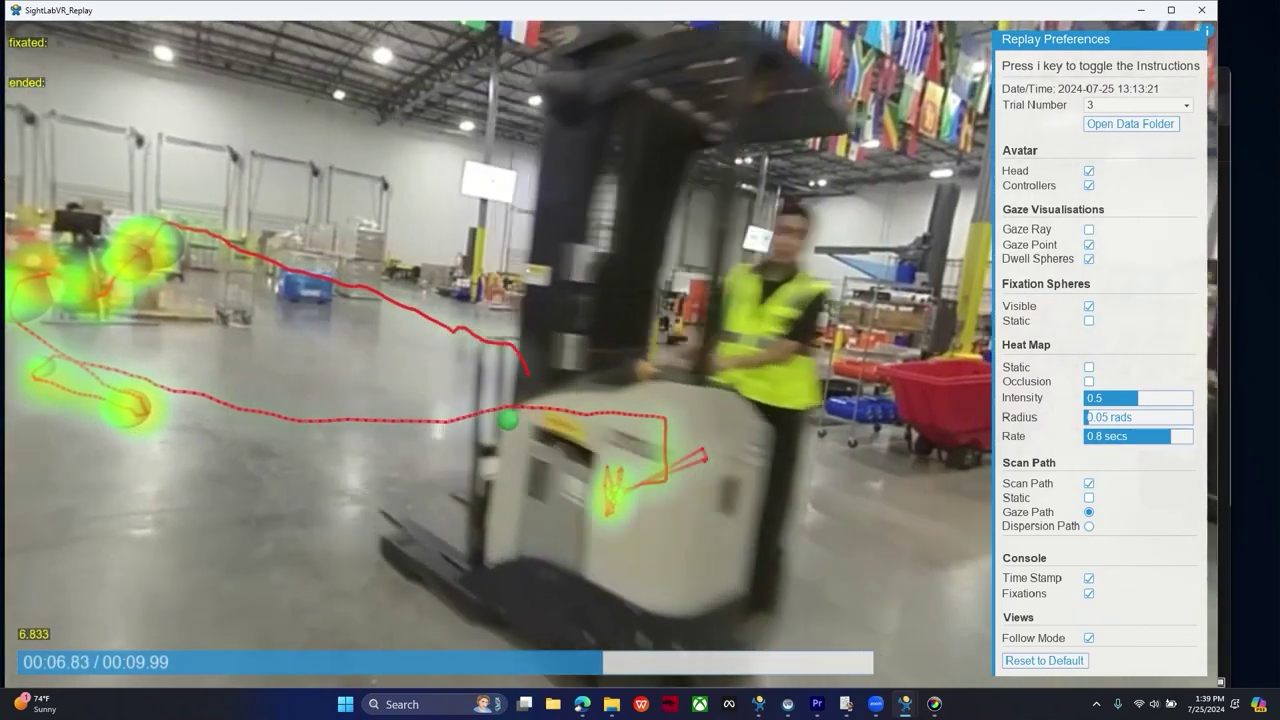
left_click(1093, 417)
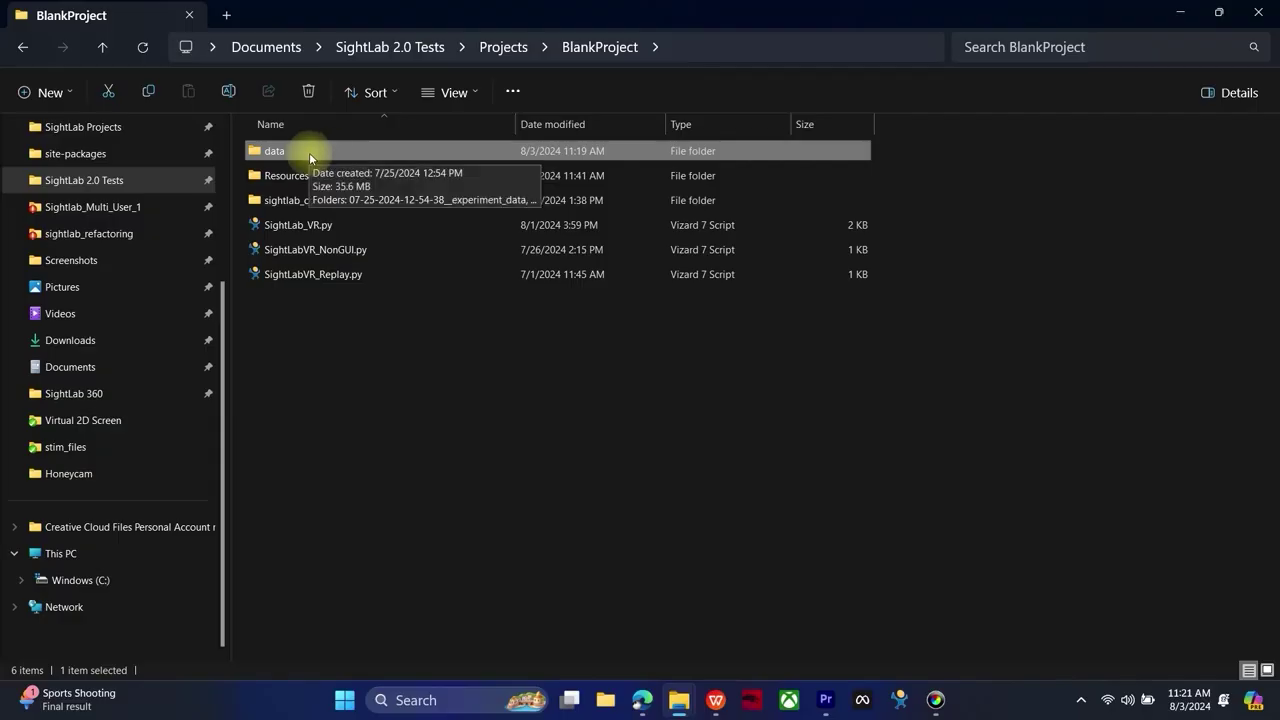
double_click(309, 152)
double_click(309, 152)
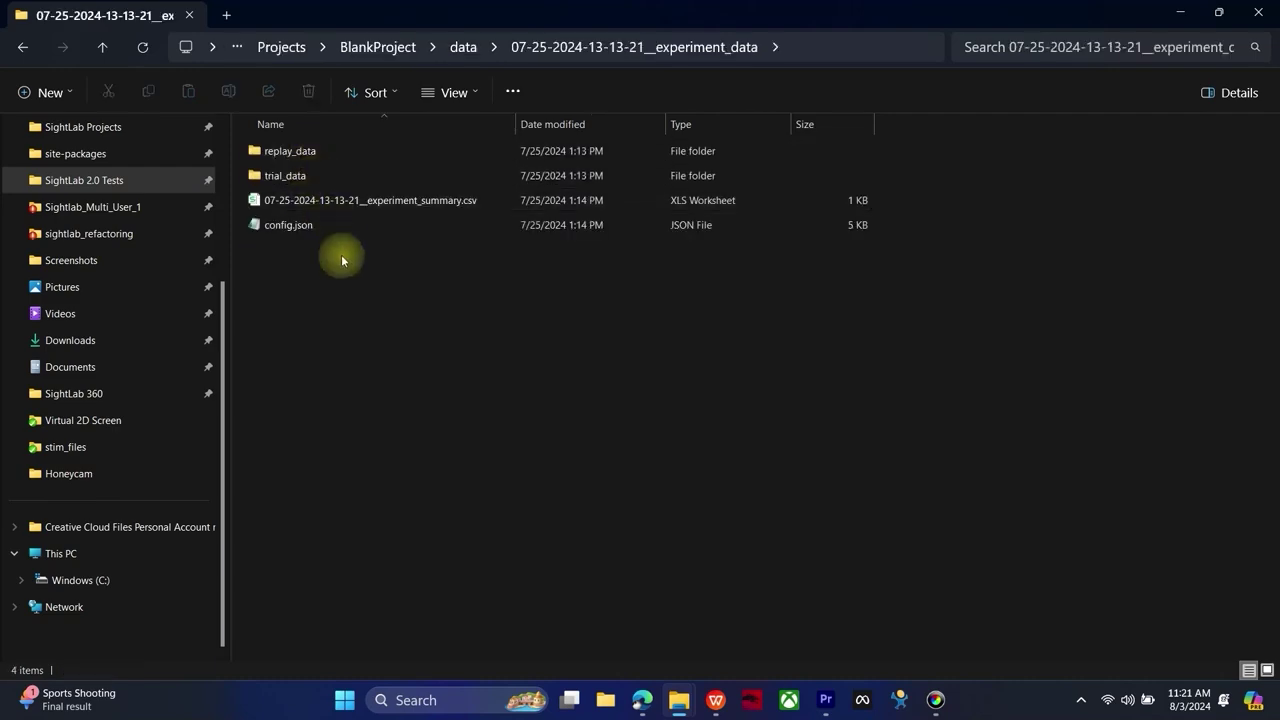
left_click(715, 700)
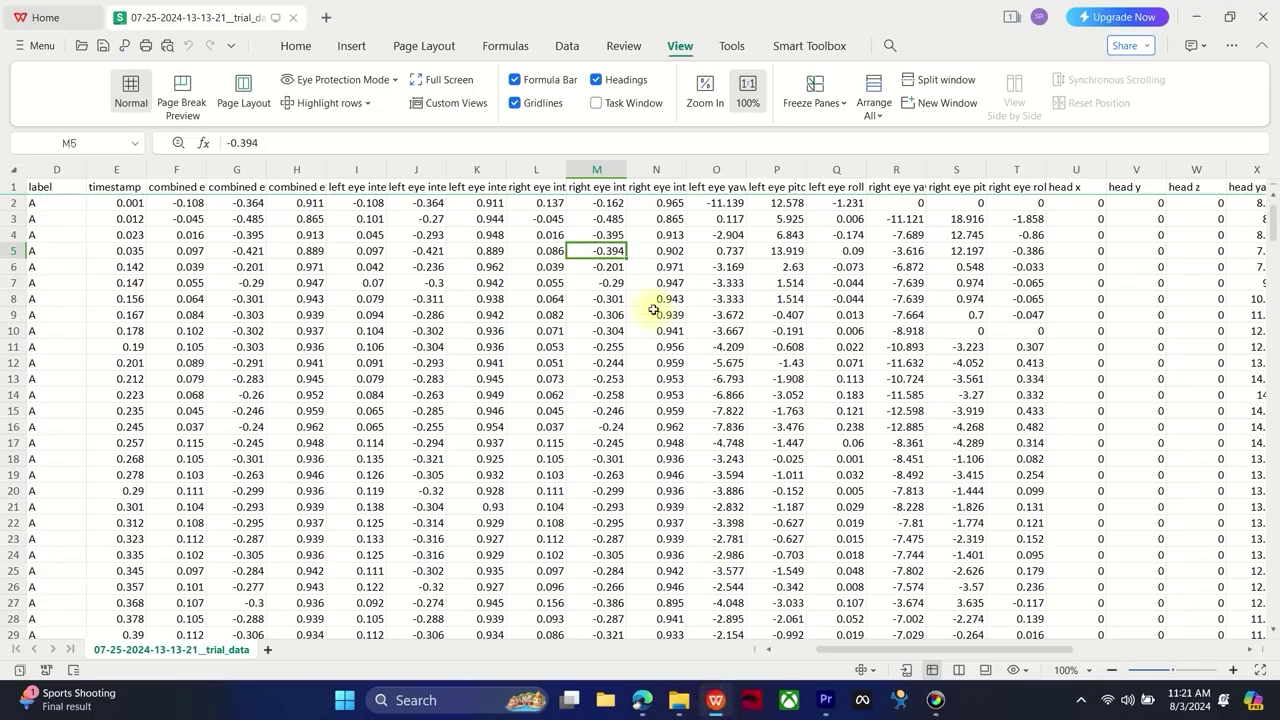
left_click_drag(881, 650, 1012, 655)
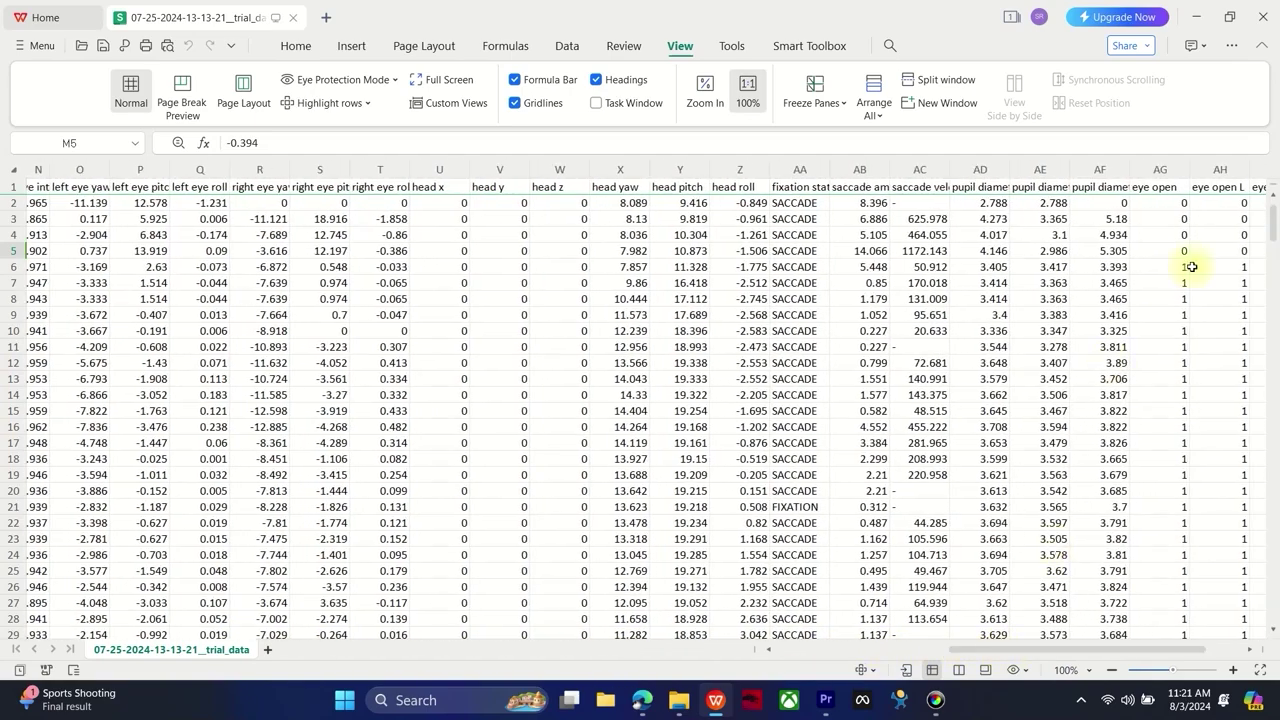
left_click_drag(1274, 225, 1256, 313)
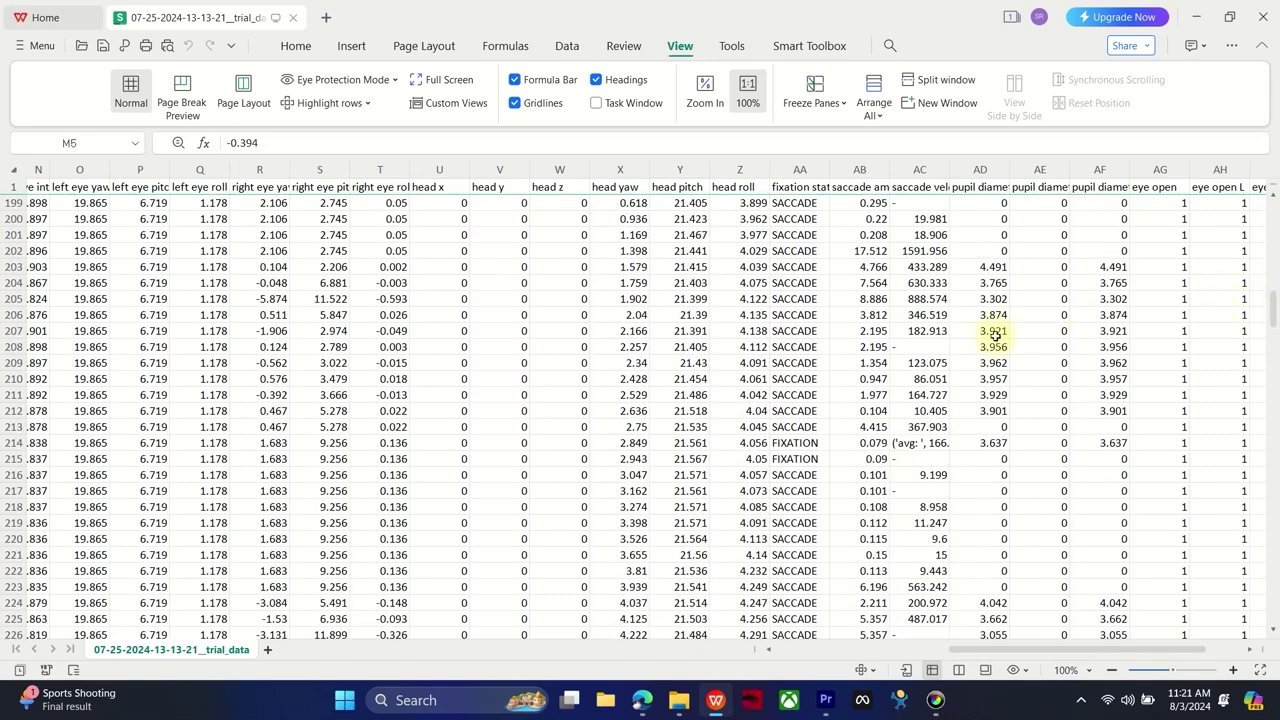
mouse_move(681, 705)
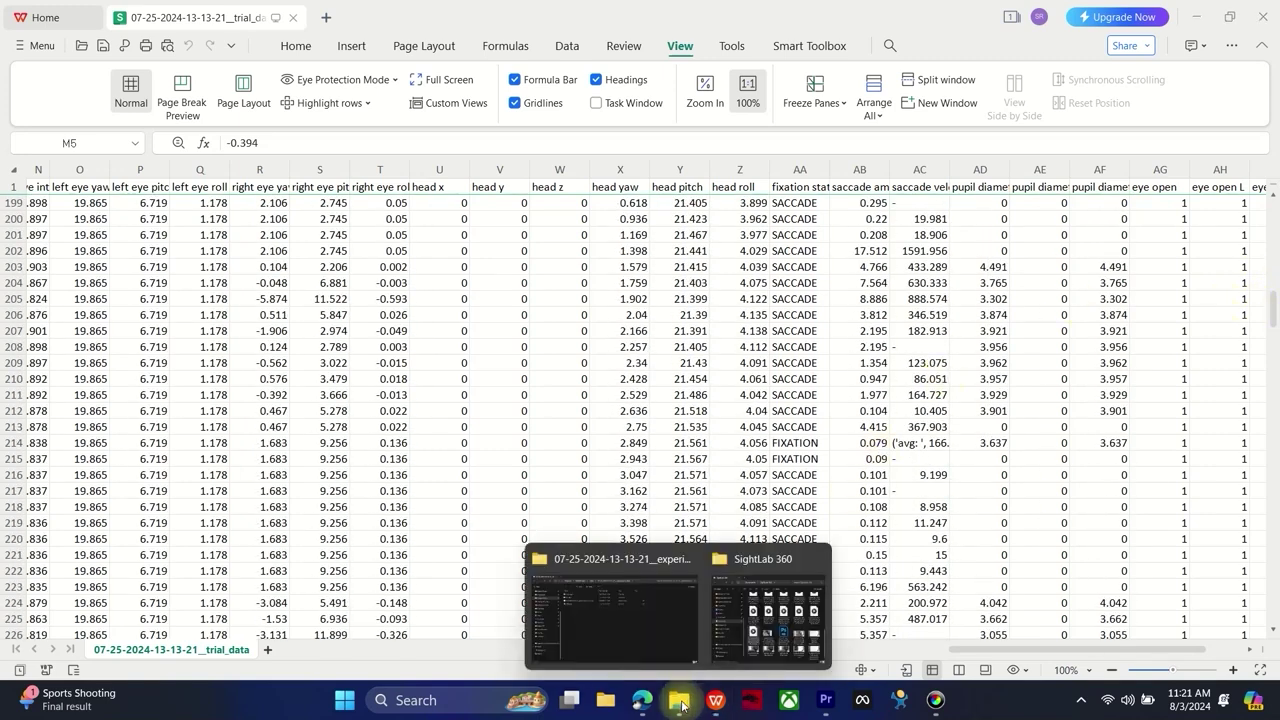
left_click(640, 606)
double_click(414, 201)
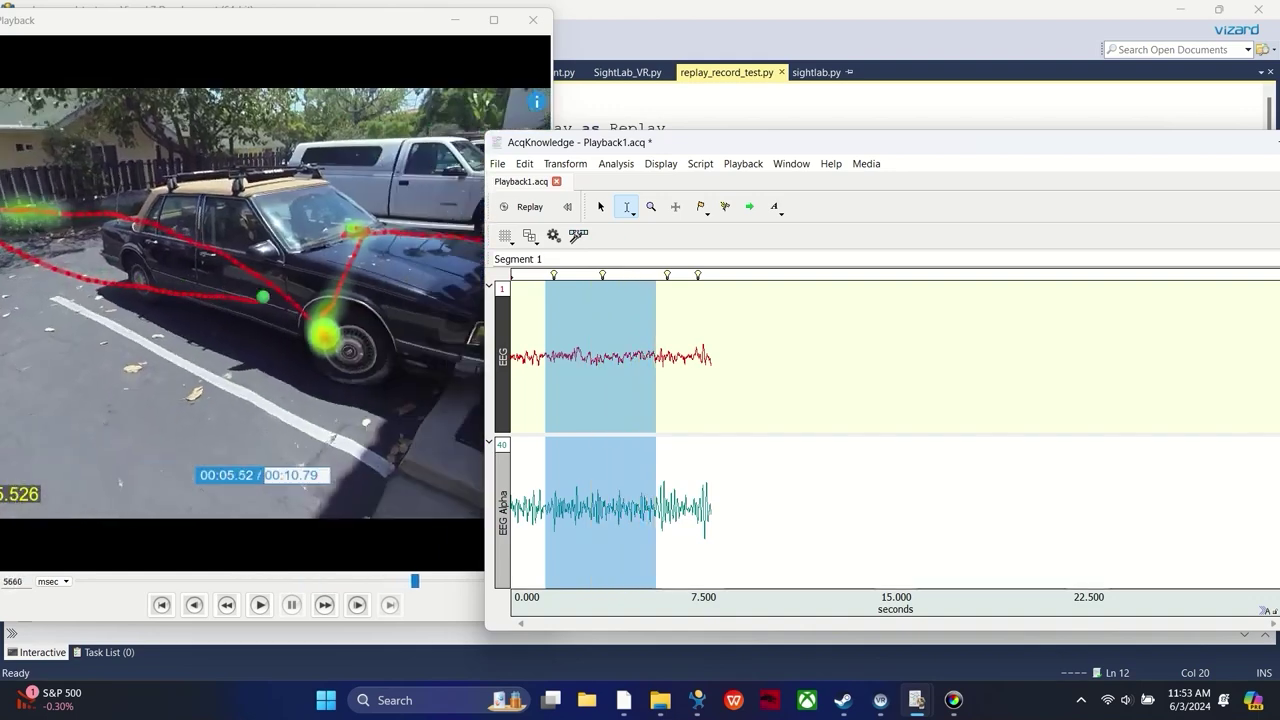
Scrub the synchronized replay back by shortening the EEG waveform selection in AcqKnowledge, then go to the second event marker.
left_click_drag(695, 430, 646, 430)
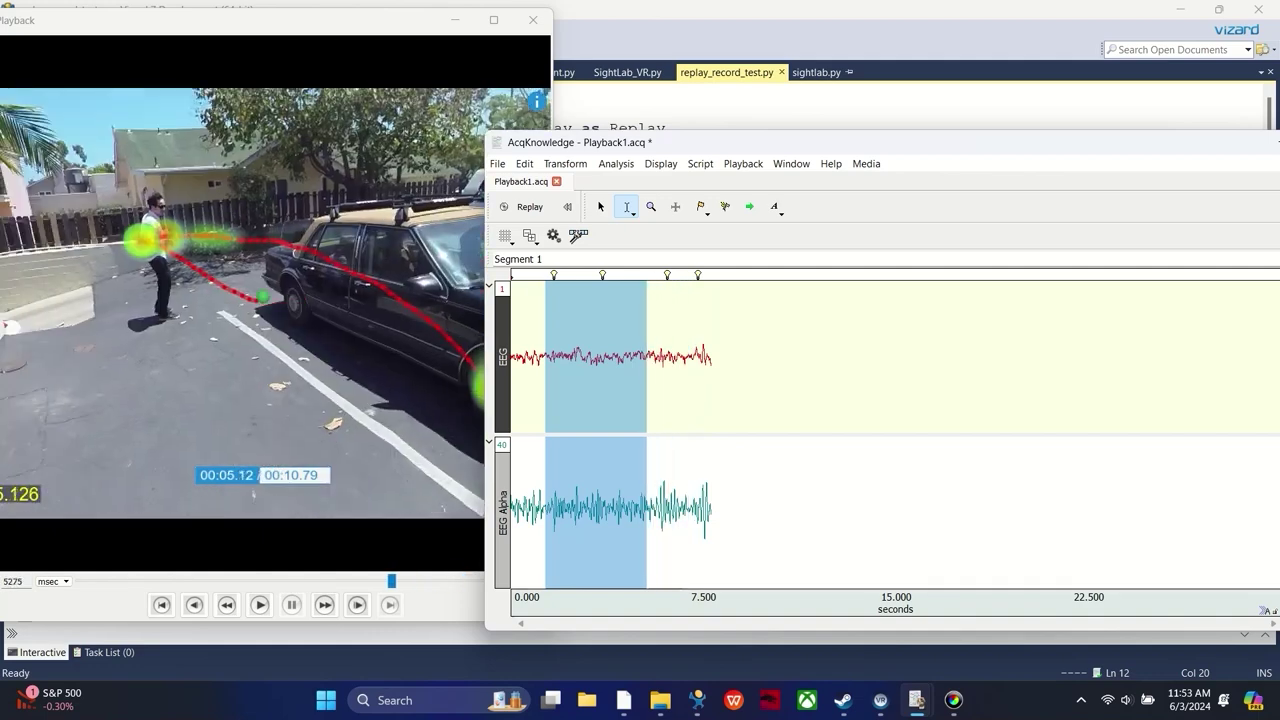
left_click(603, 275)
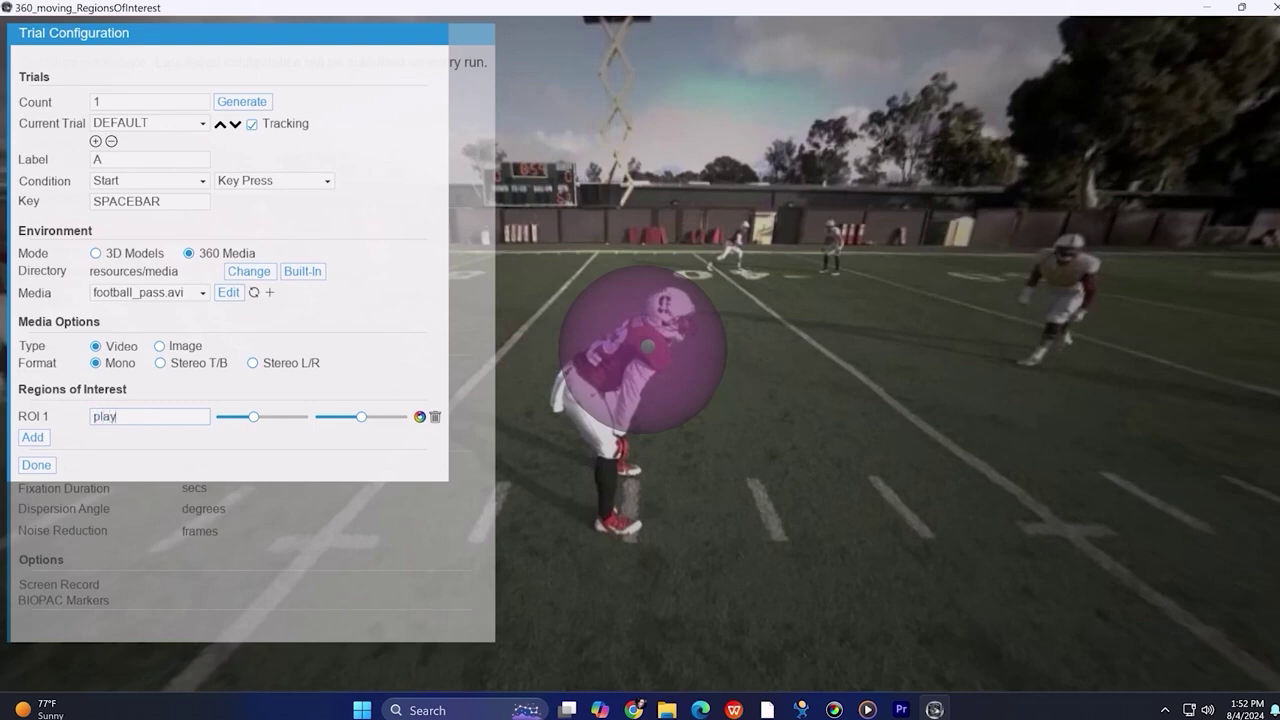
Finish the football_pass.avi trial configuration with its region named player1, after checking the start and end conditions.
left_click(150, 181)
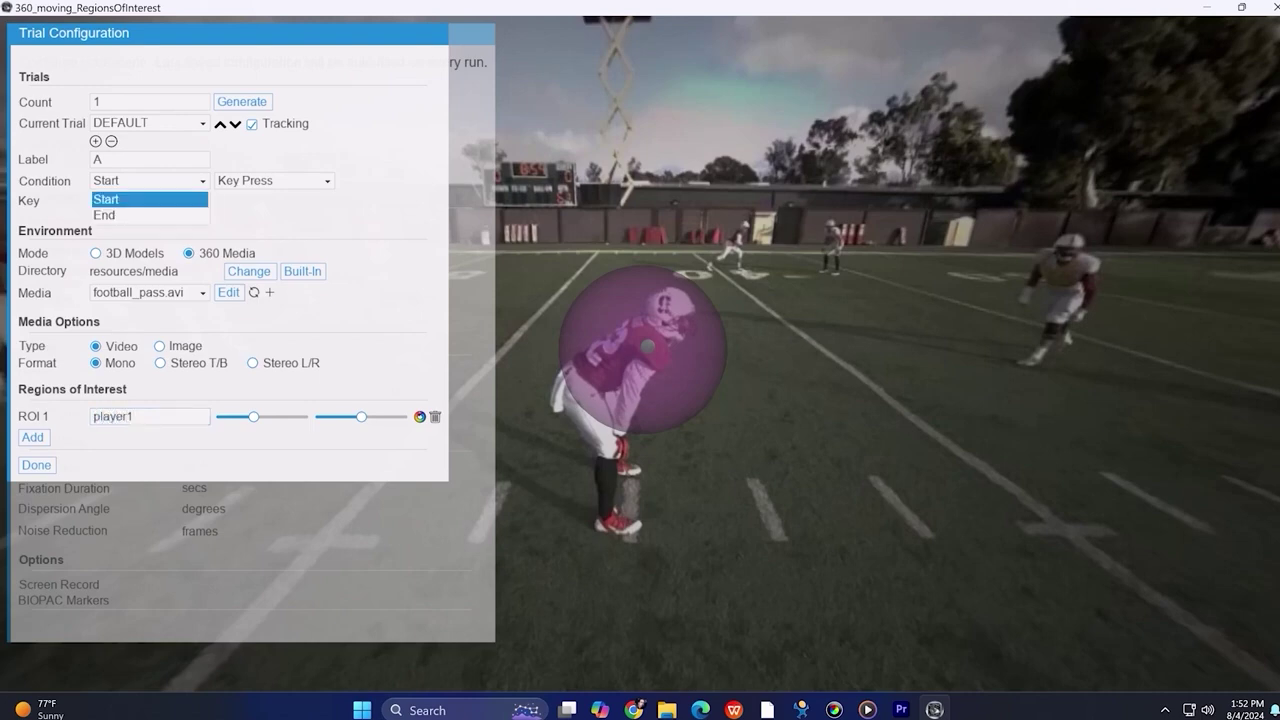
left_click(150, 216)
left_click(150, 181)
left_click(150, 197)
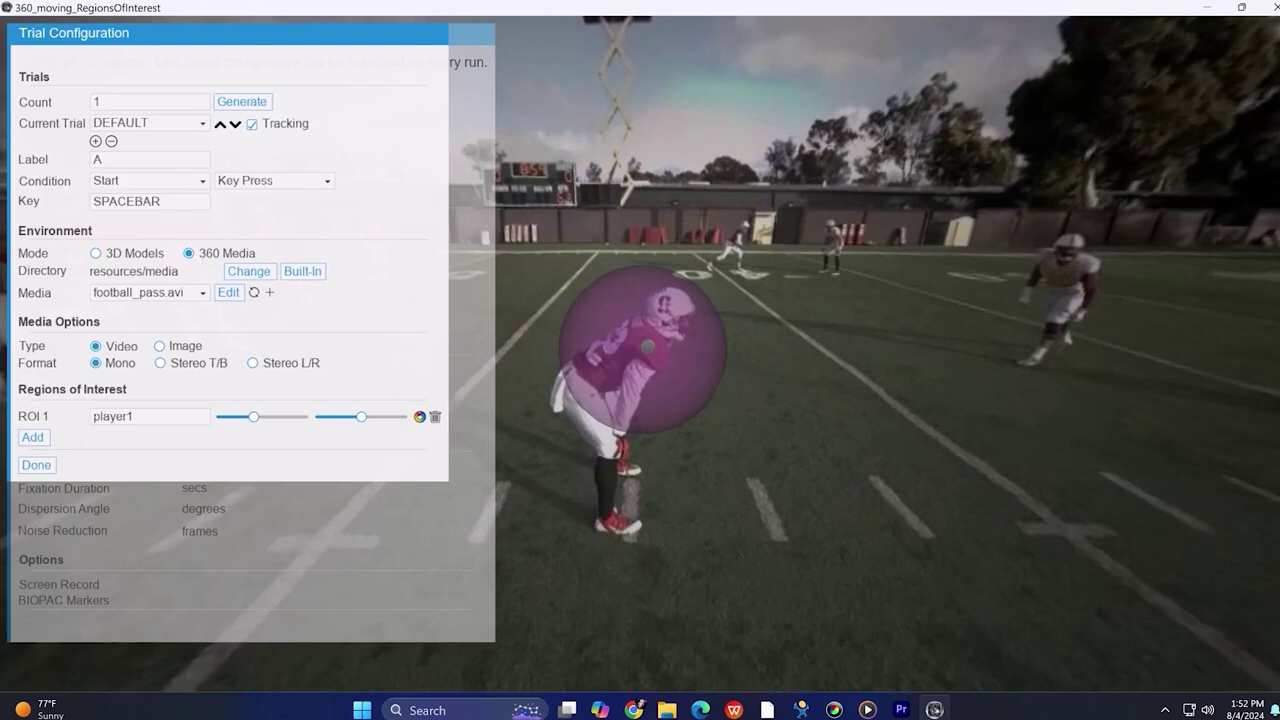
left_click(36, 465)
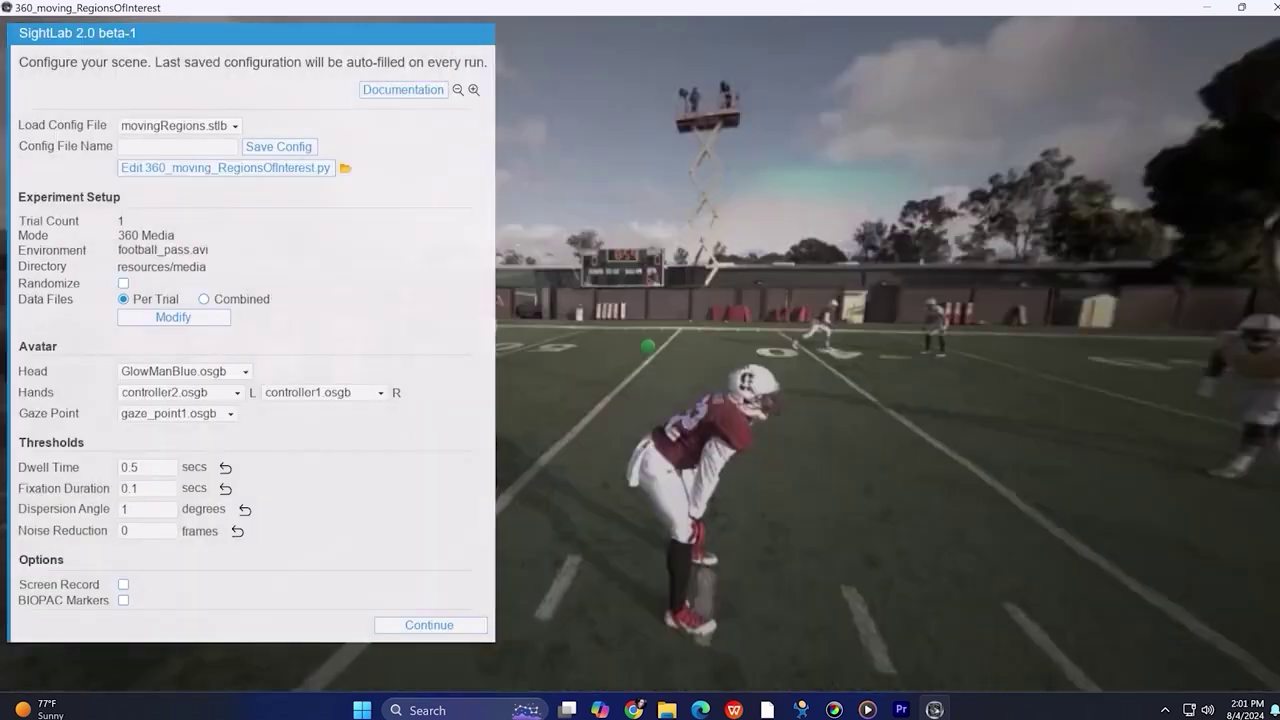
Continue to the experiment, submit REGIONS as the participant ID and start the trial.
left_click(431, 626)
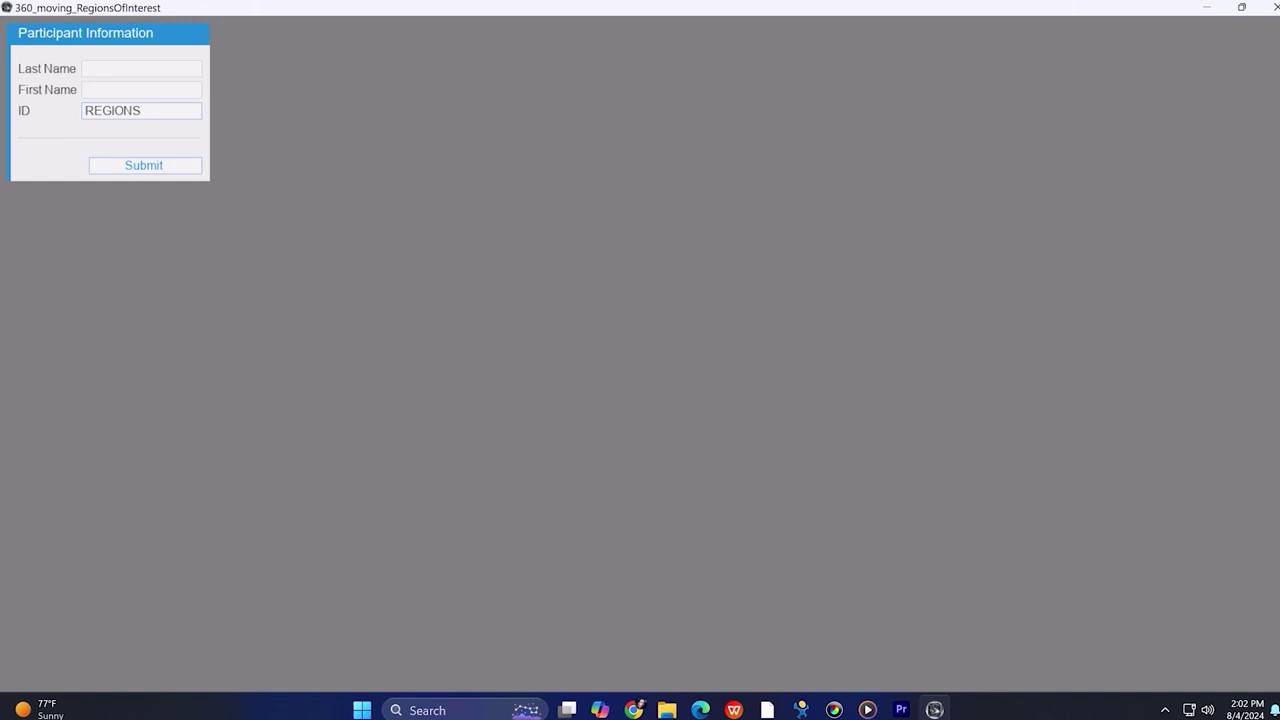
type("REGIONS")
key("Return")
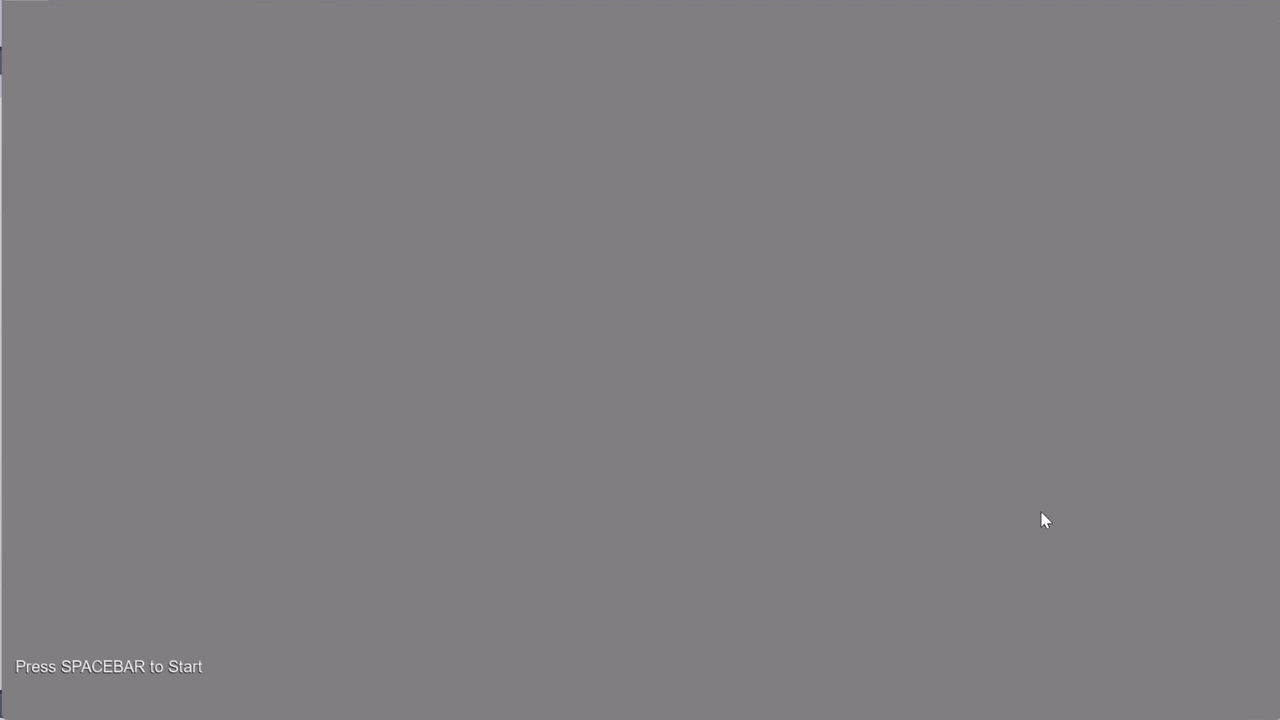
key("space")
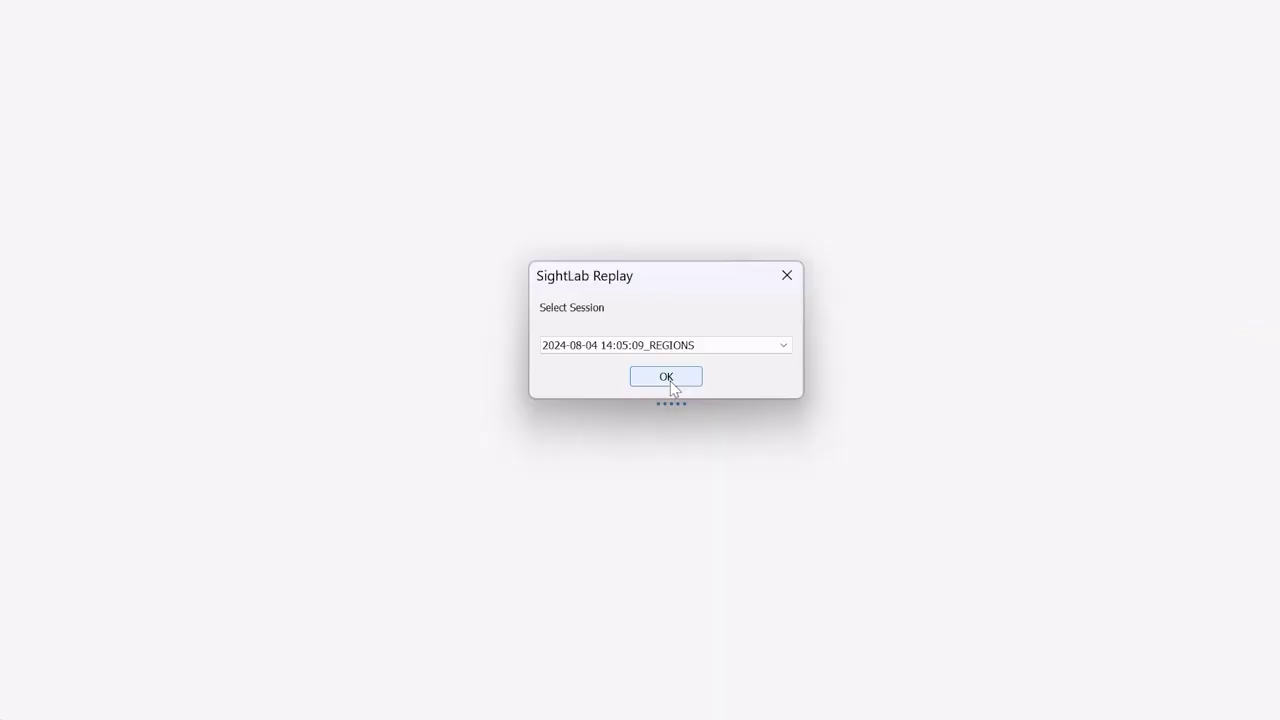
left_click(667, 378)
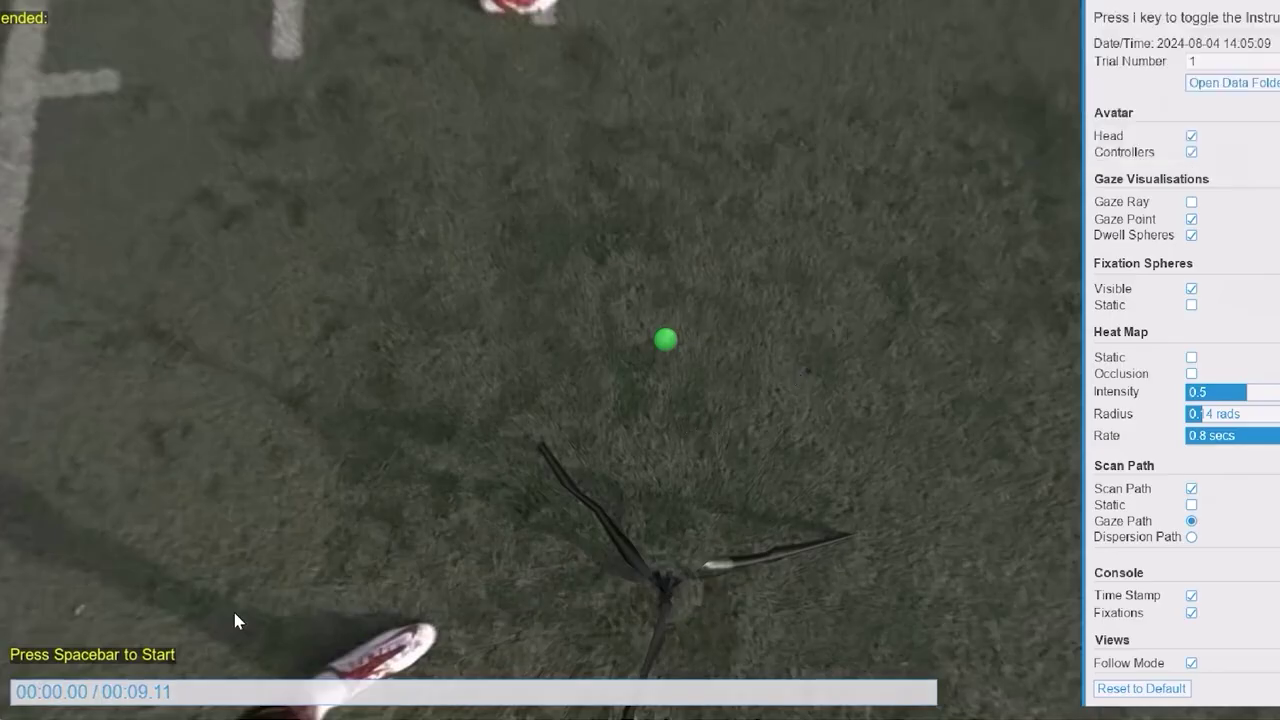
key("space")
left_click(212, 684)
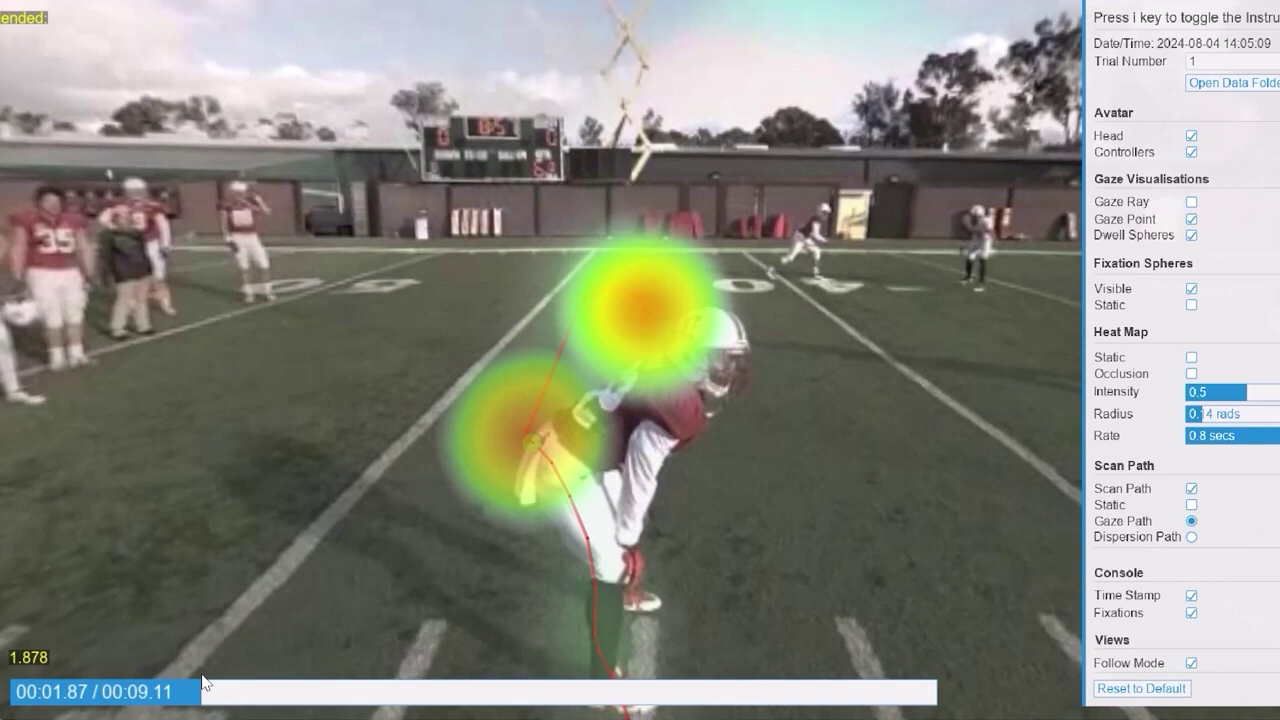
Scrub forward through the replay with the heat map intensity set to 0.00 and the fixation spheres hidden.
left_click_drag(1250, 397, 1157, 403)
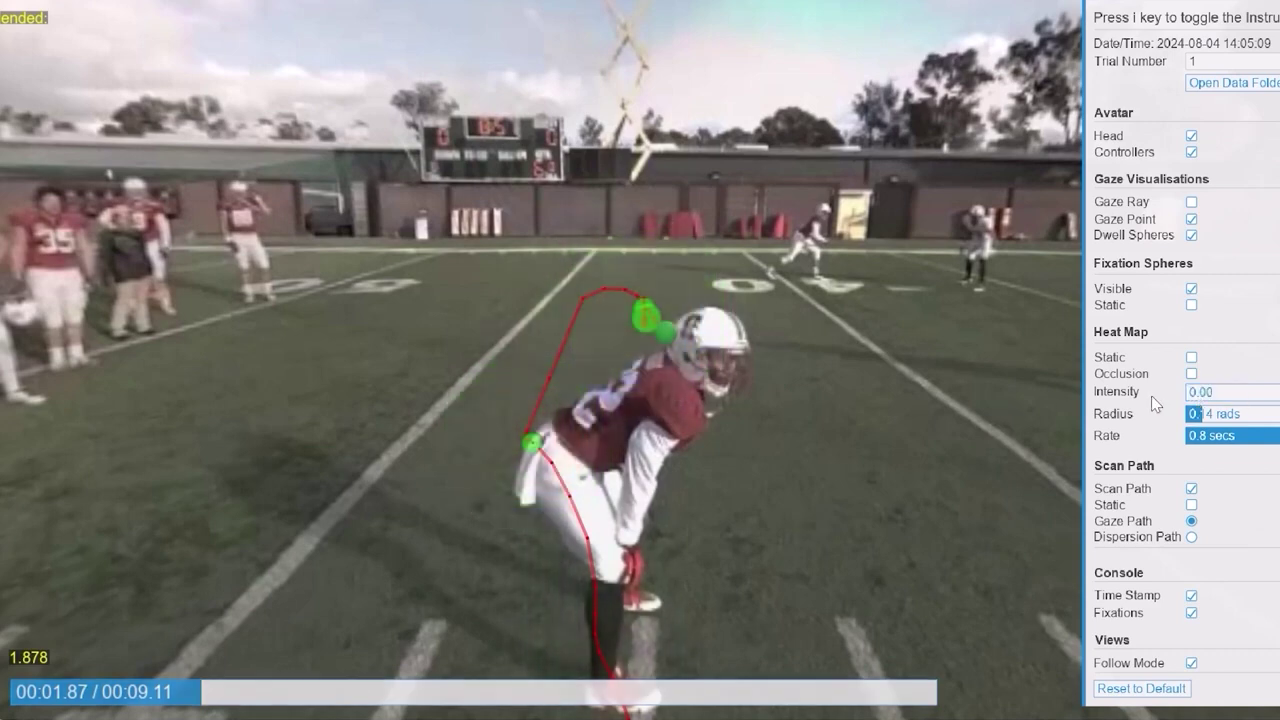
left_click(1191, 290)
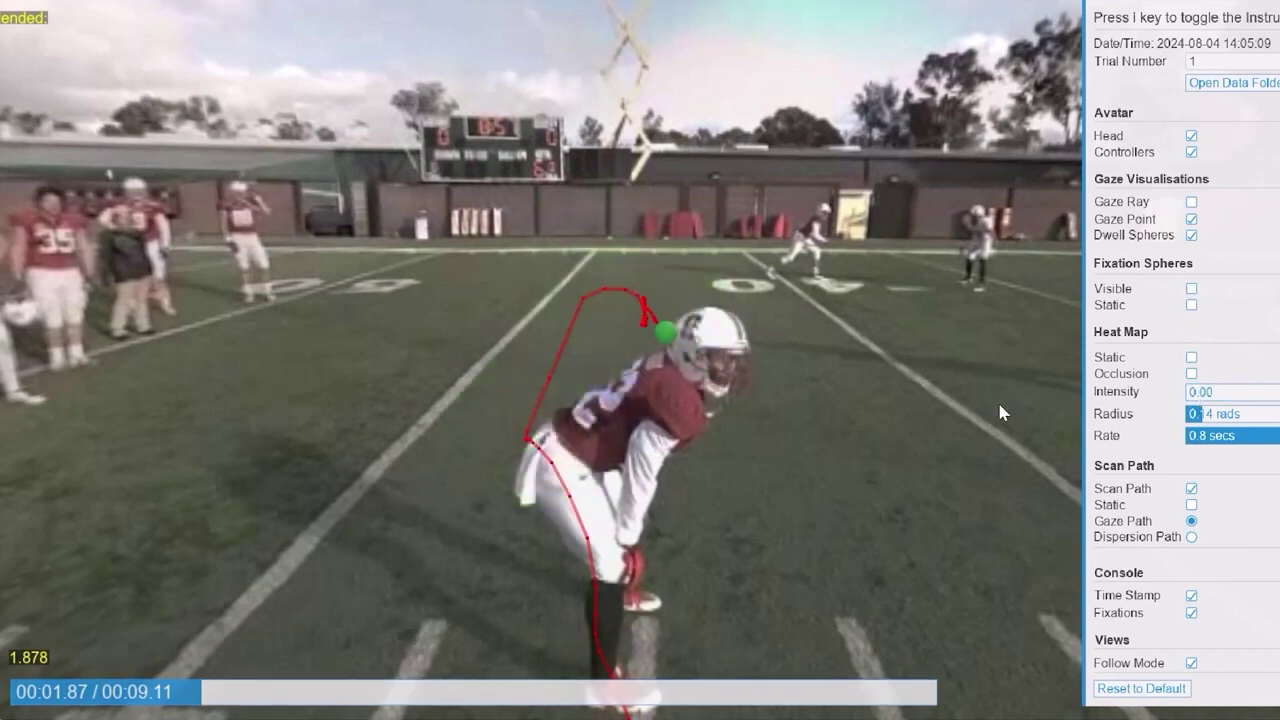
left_click_drag(183, 697, 773, 697)
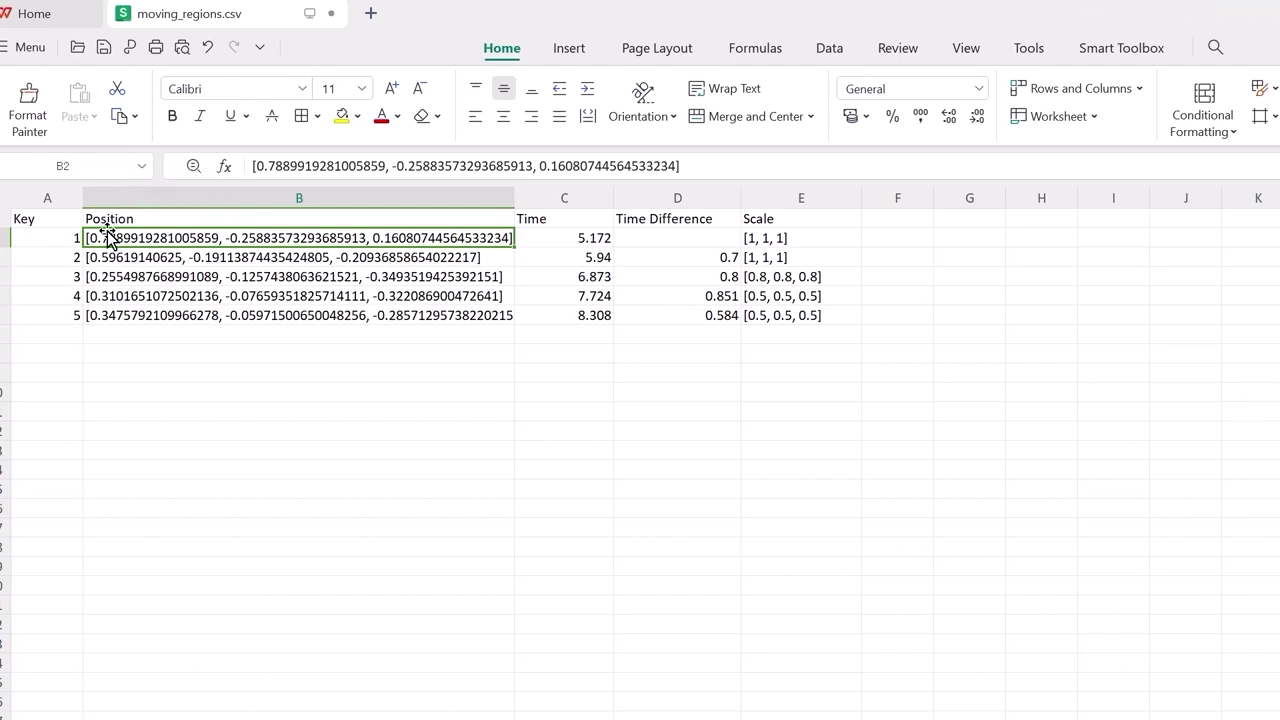
Examine the position and time entries of the keyframes in moving_regions.csv.
left_click(230, 260)
left_click(256, 281)
left_click(597, 240)
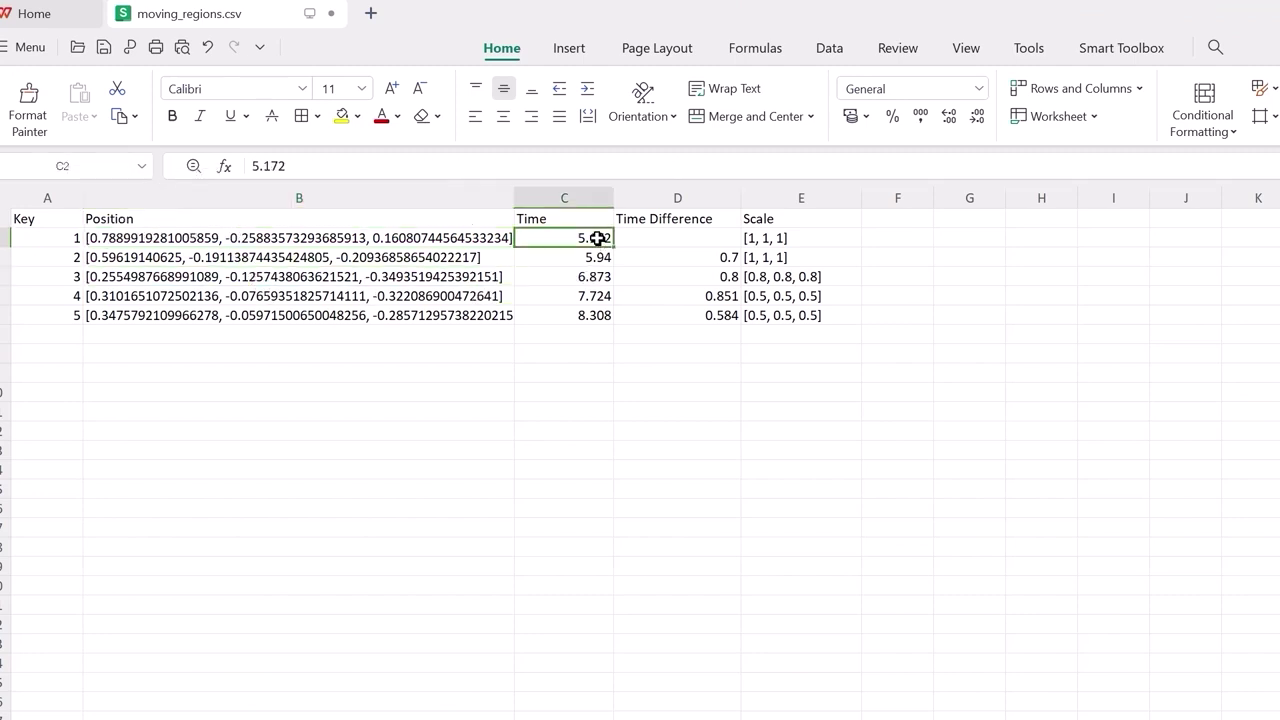
Examine the time difference and scale entries of the keyframes in moving_regions.csv, opening the third keyframe's time difference for editing.
left_click(725, 237)
left_click(716, 263)
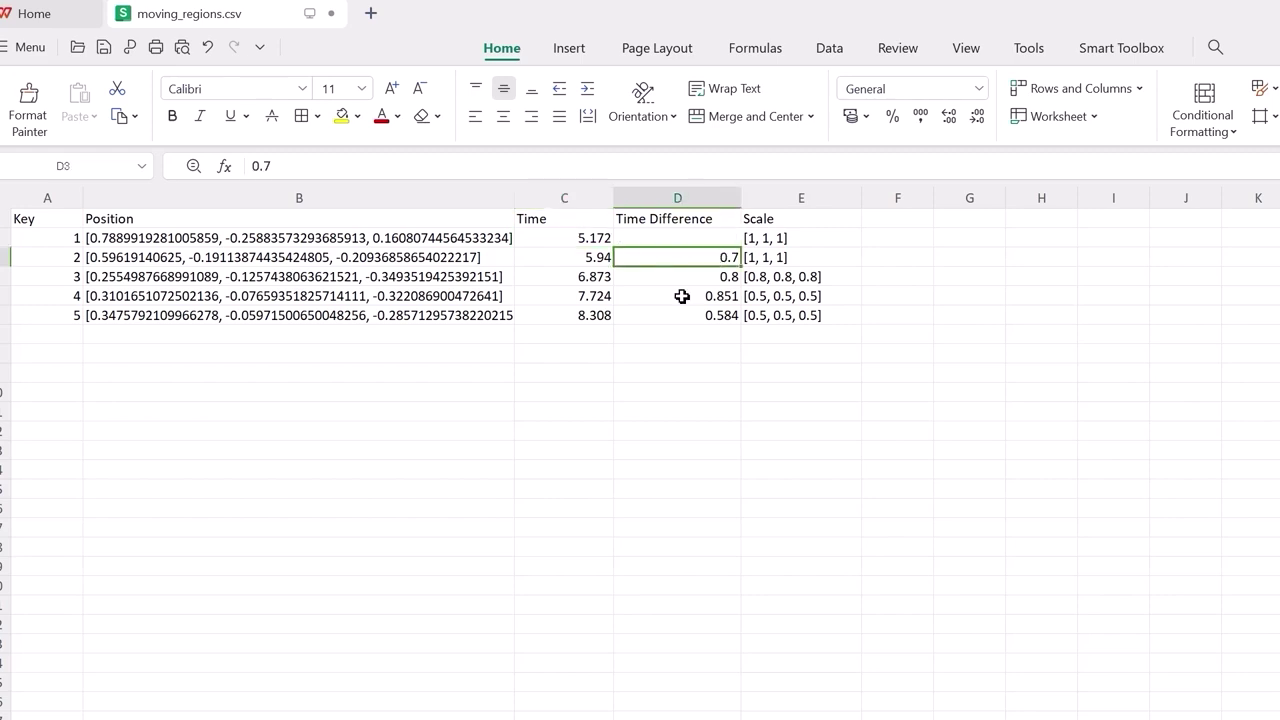
left_click(785, 243)
left_click(786, 283)
left_click(794, 299)
left_click(802, 318)
left_click(808, 277)
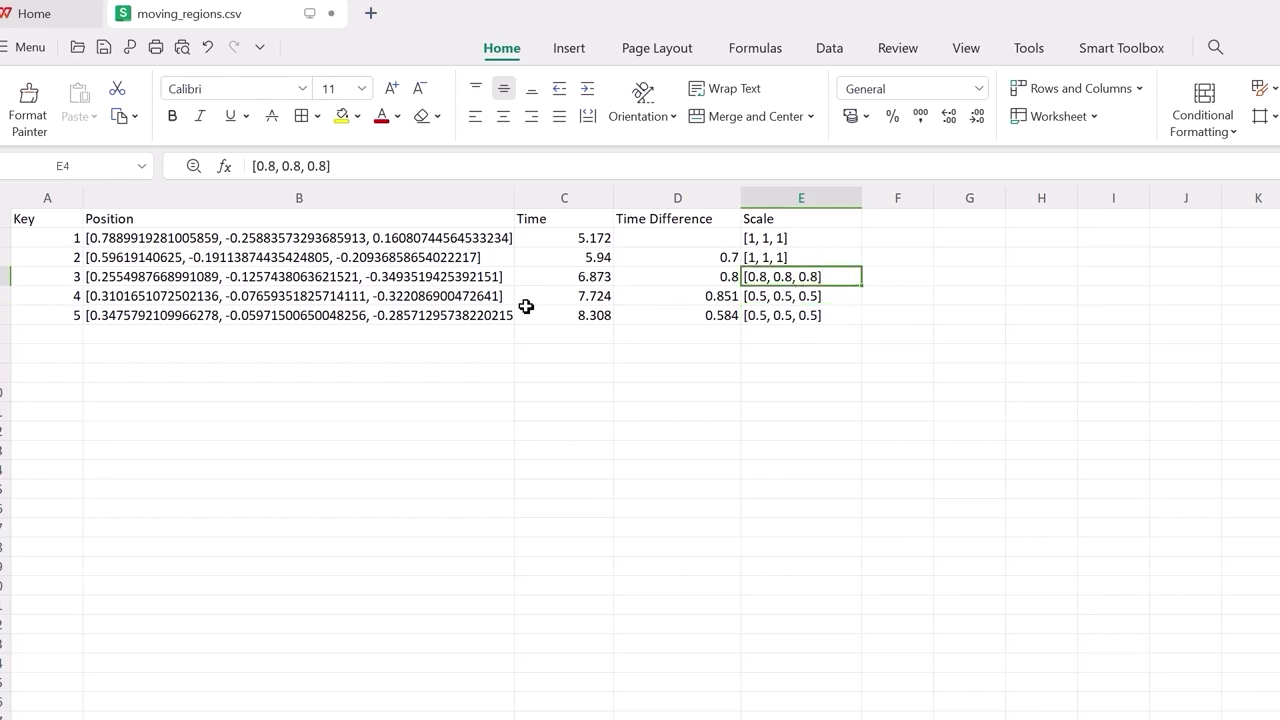
left_click(818, 296)
left_click(703, 296)
left_click(703, 276)
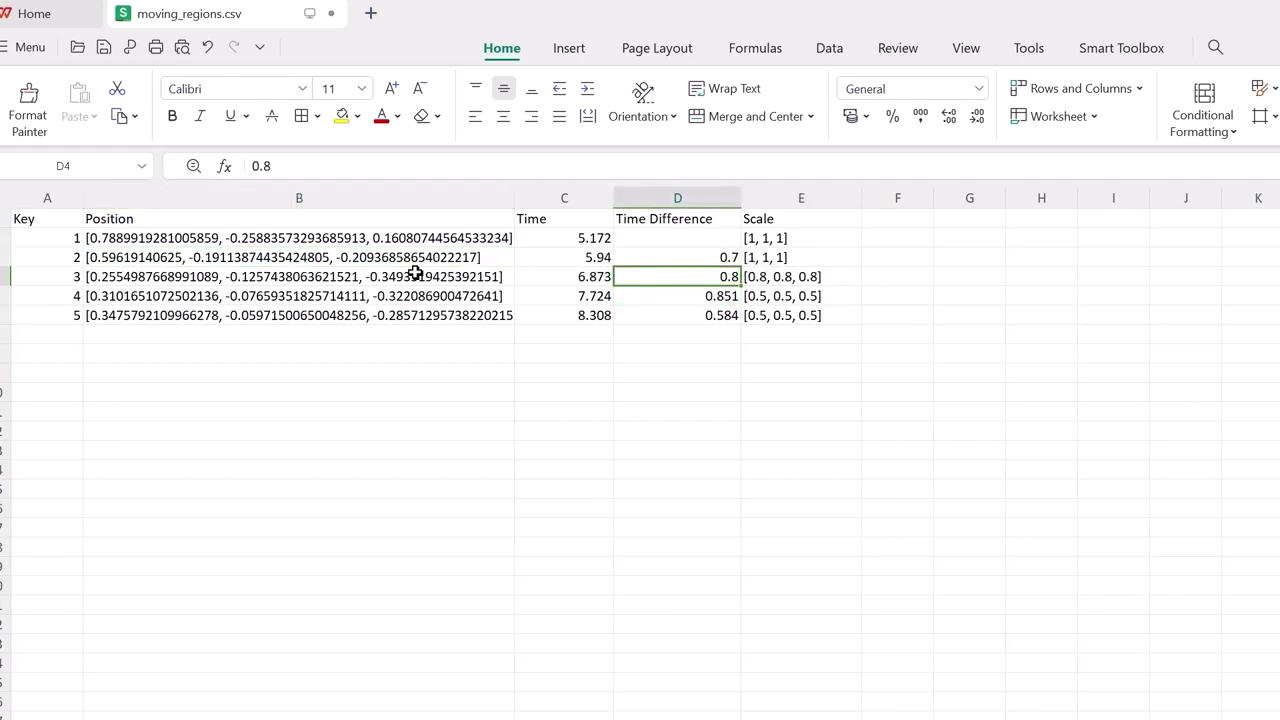
double_click(707, 276)
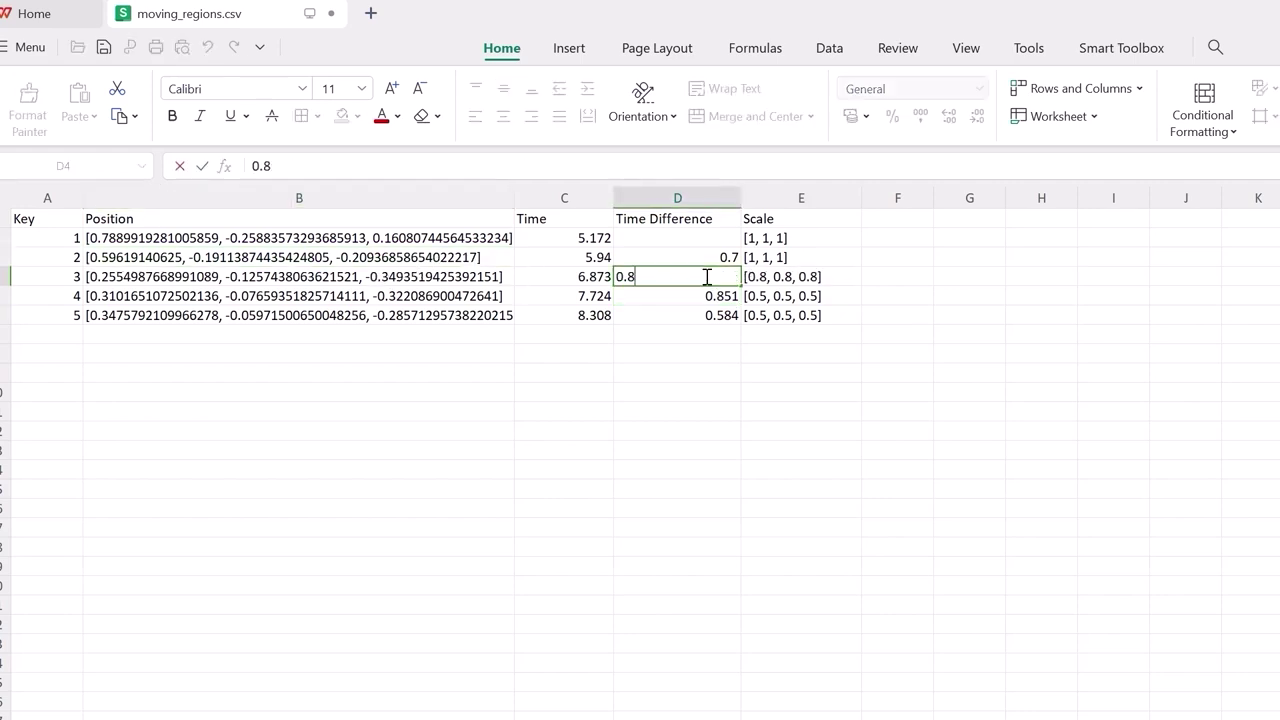
left_click_drag(645, 278, 619, 280)
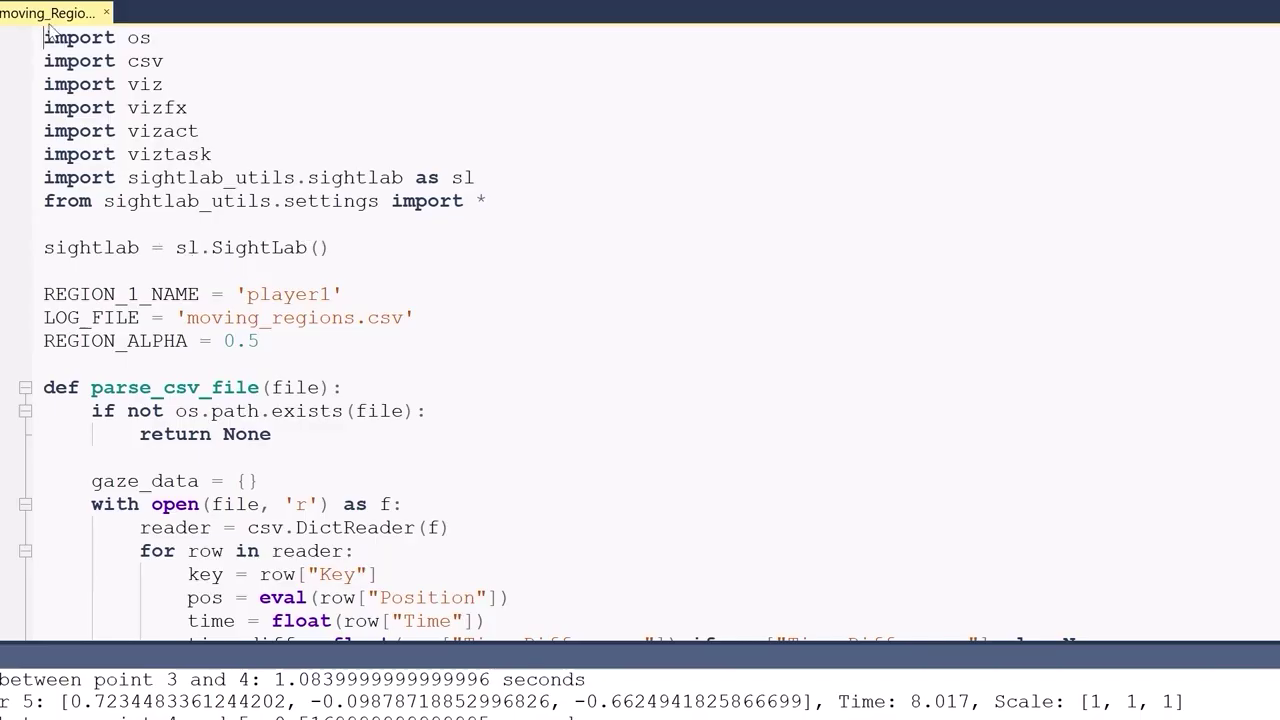
Examine the REGION_1_NAME and REGION_ALPHA settings in the moving regions script.
left_click_drag(47, 296, 377, 294)
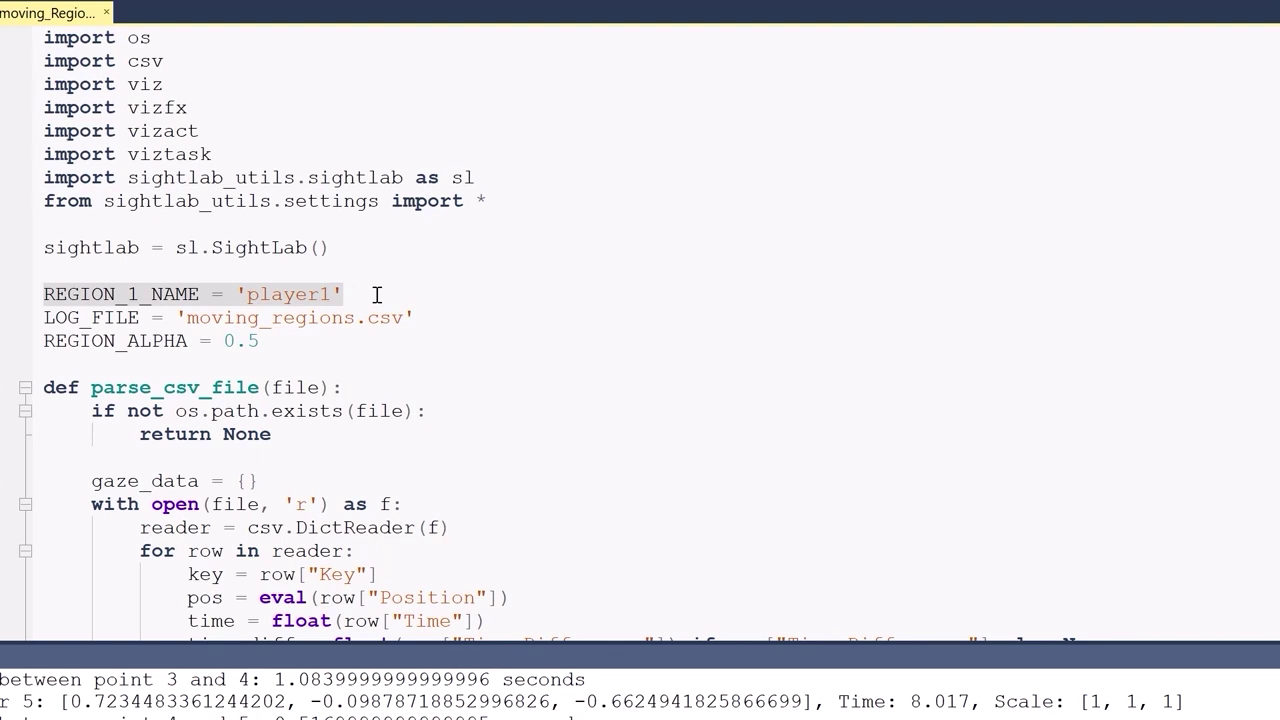
left_click(323, 297)
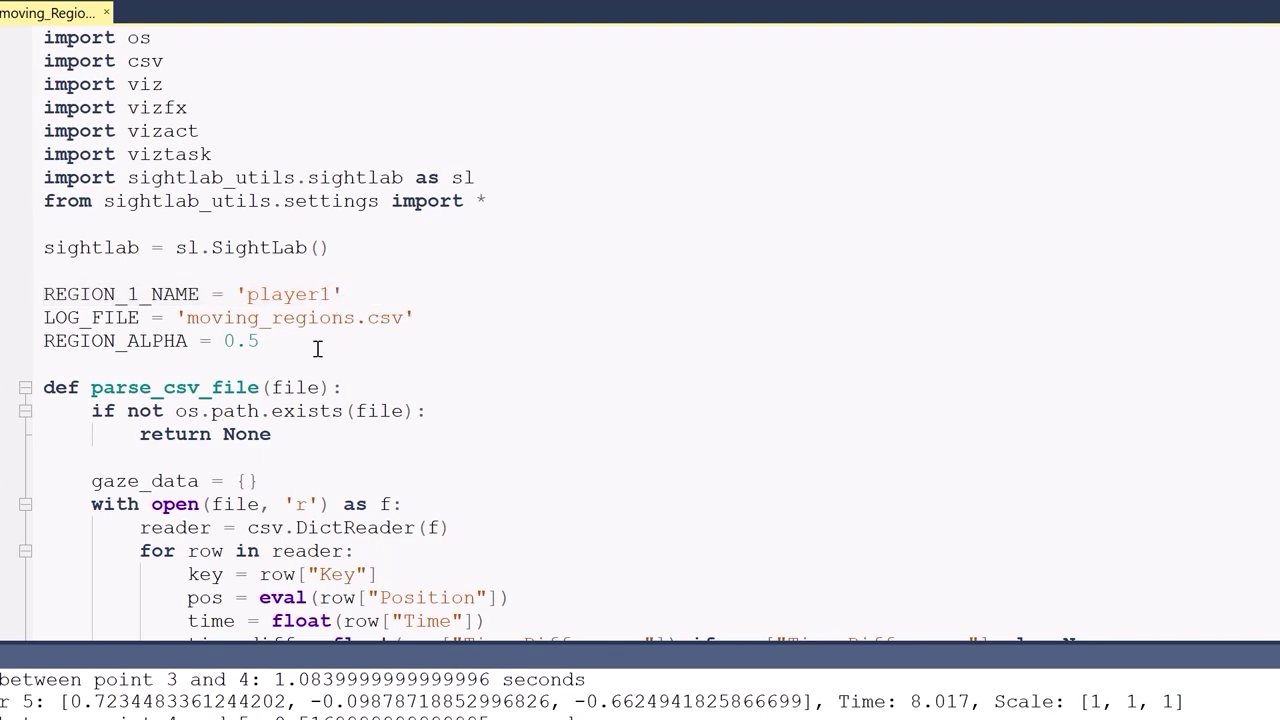
left_click_drag(266, 340, 51, 341)
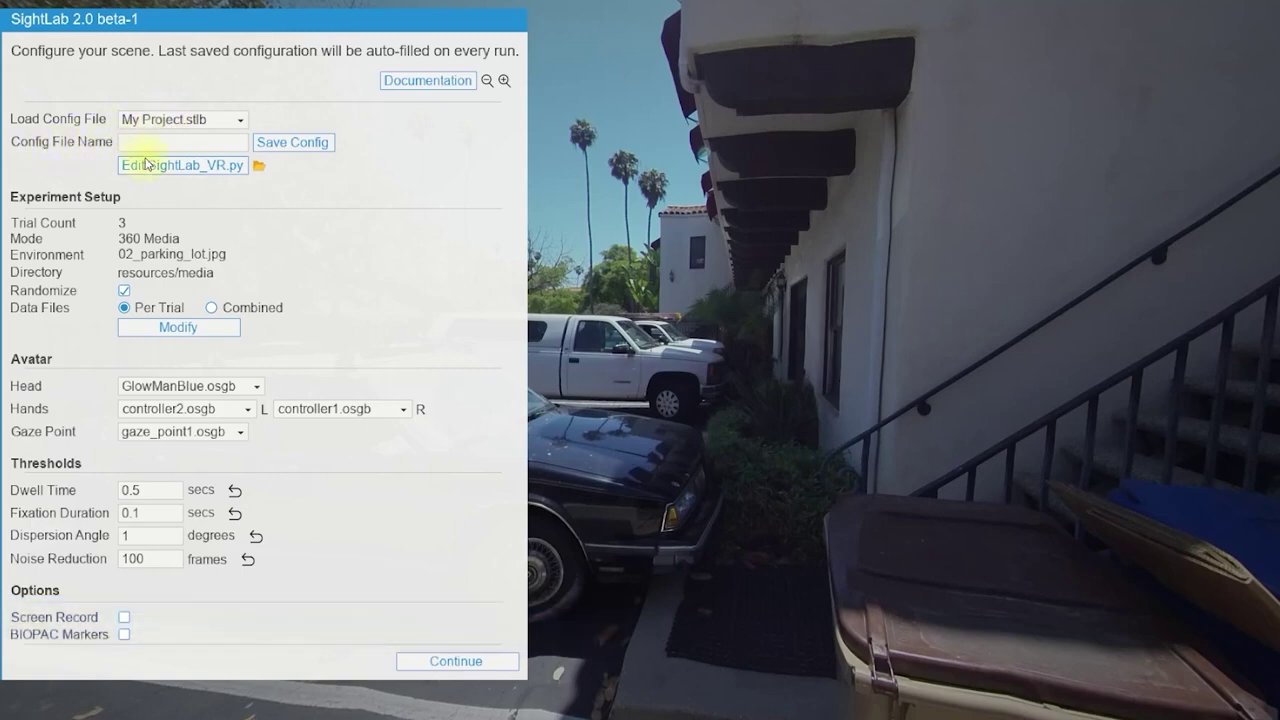
Open SightLab_VR.py for editing from the configuration window and add a configpath argument to the SightLab() call.
left_click(209, 168)
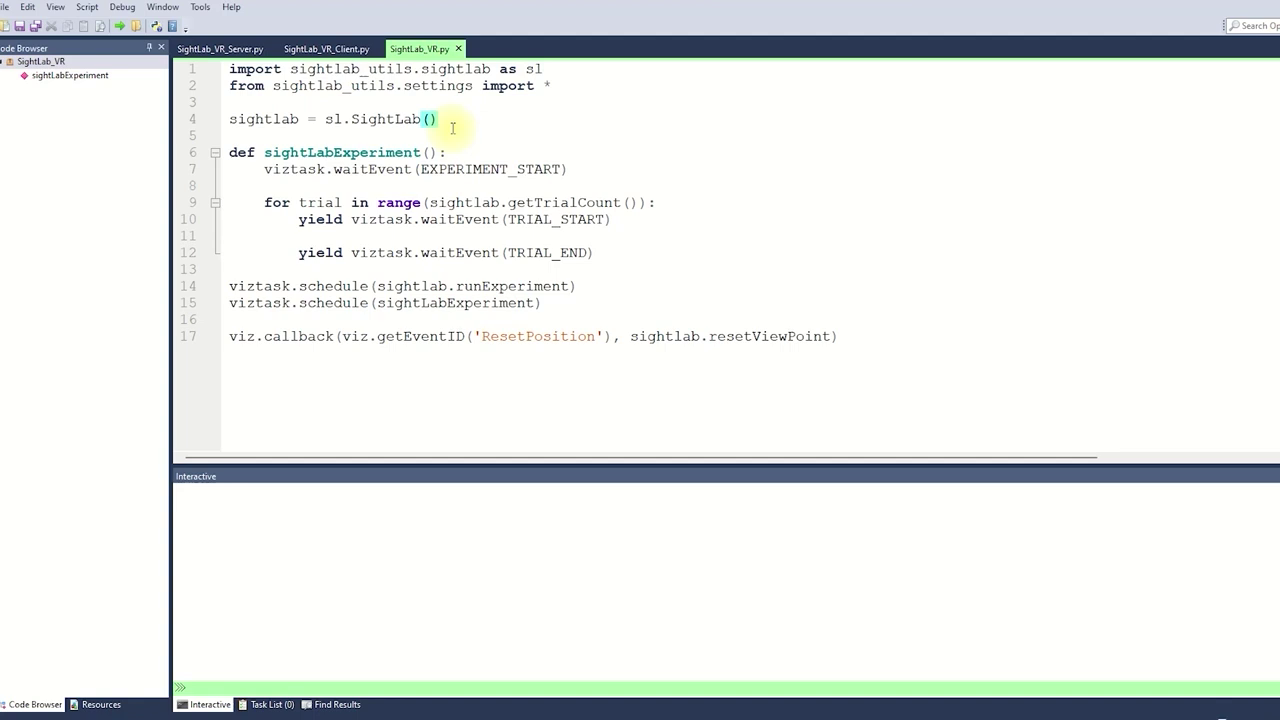
key("BackSpace")
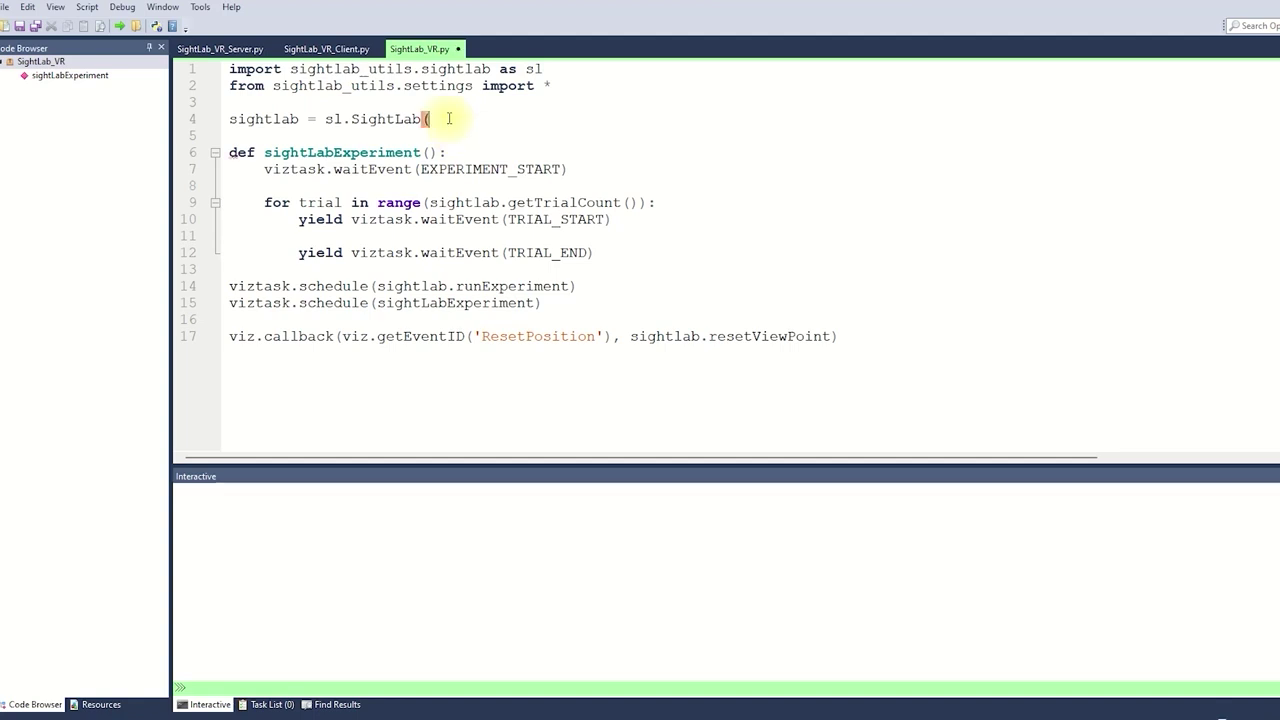
type("confi")
key("Tab")
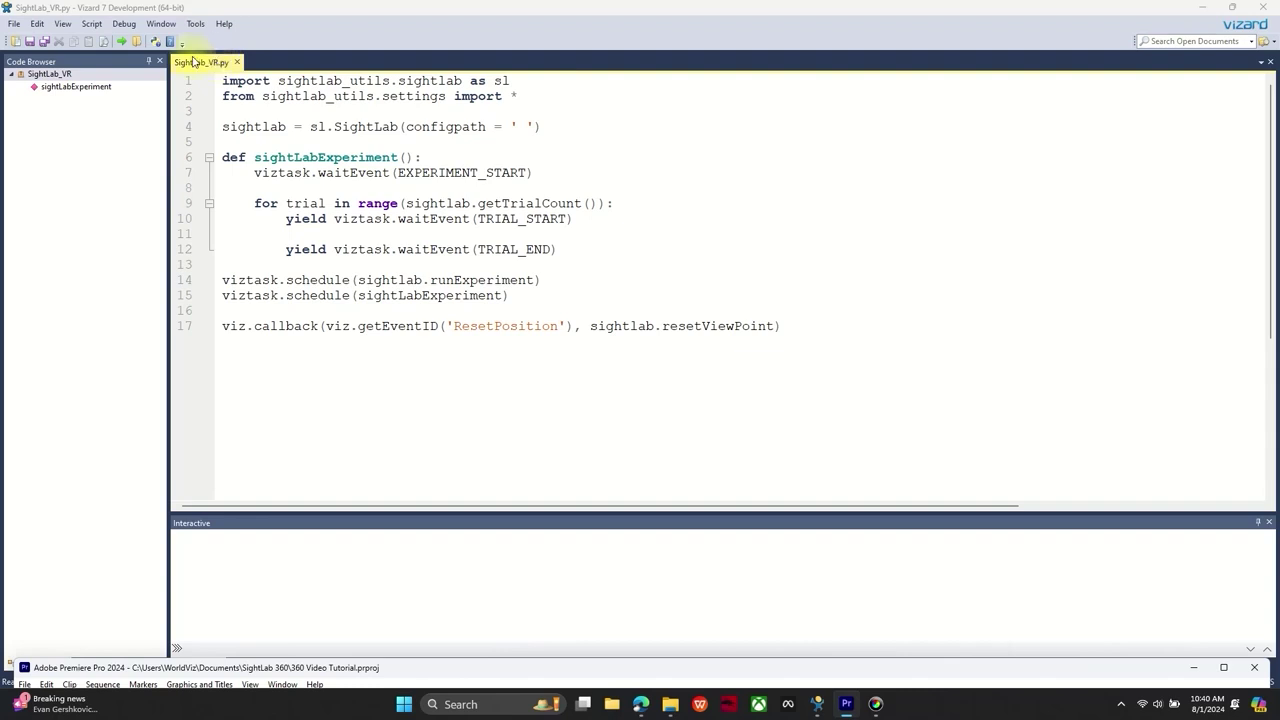
Open the script's containing folder, go into sightlab_configs and copy the file name My Project.stlb.
right_click(208, 64)
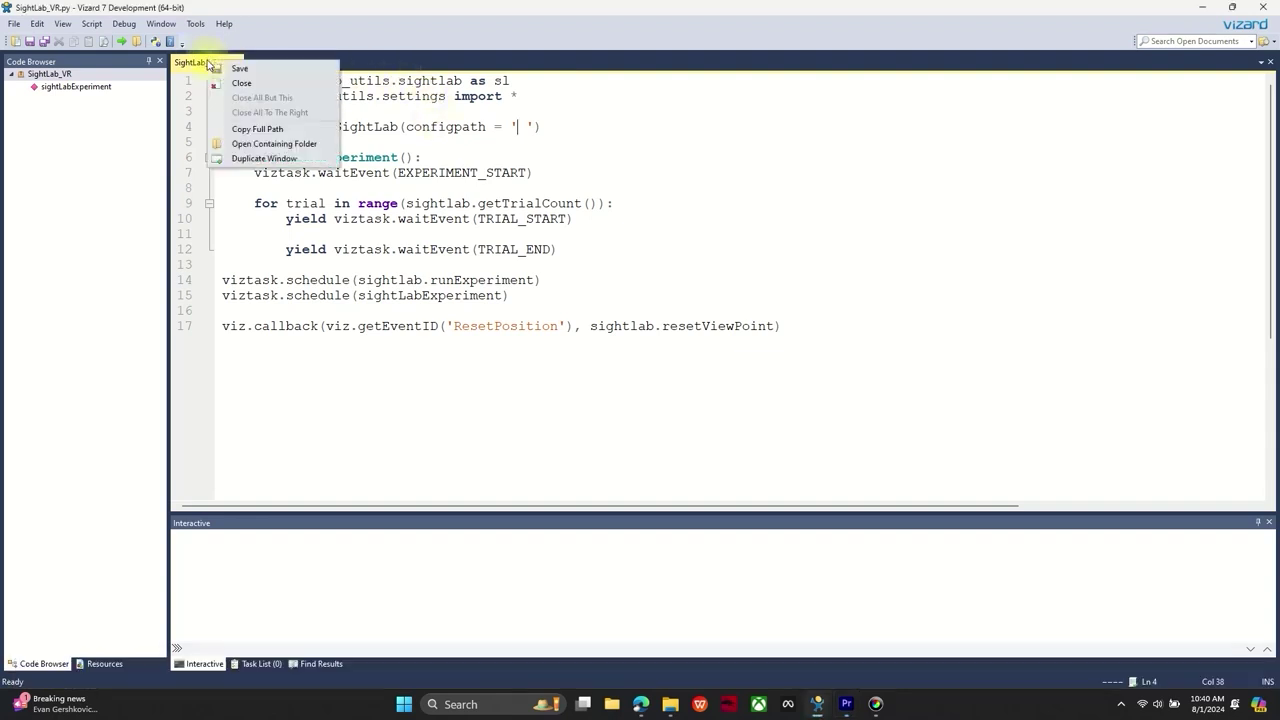
left_click(270, 145)
left_click(448, 237)
double_click(448, 237)
left_click(431, 199)
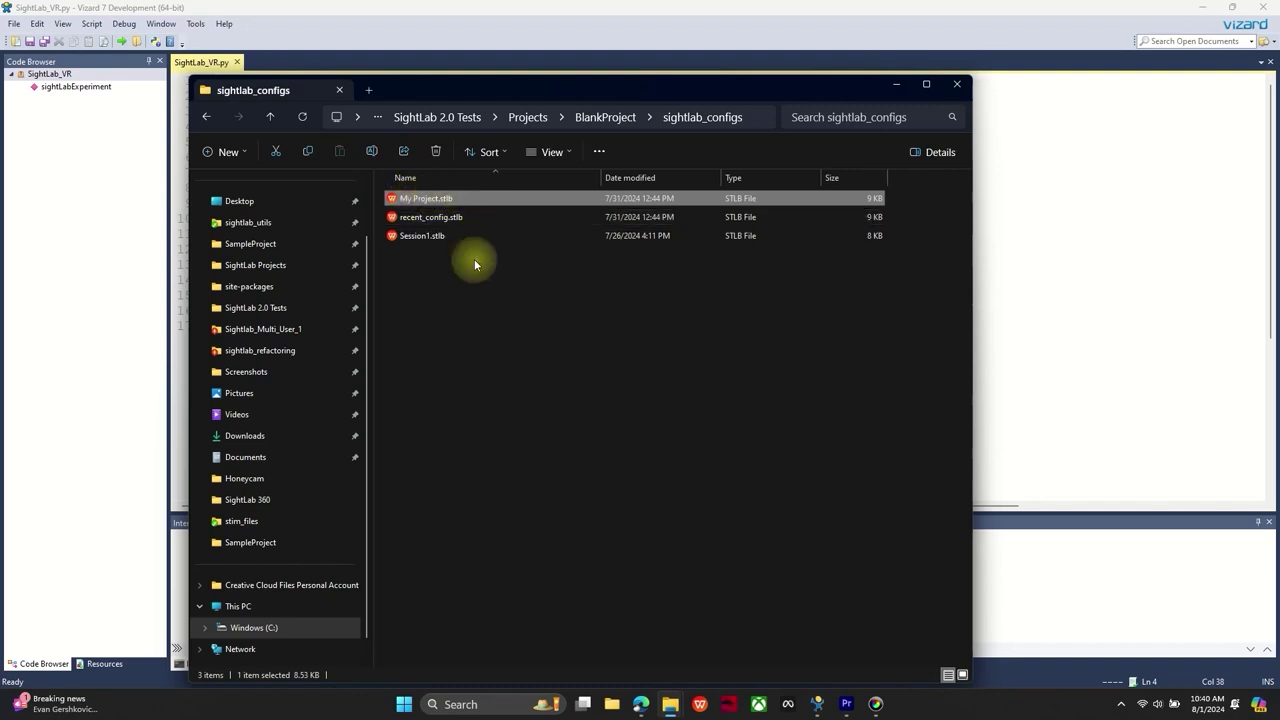
left_click(450, 198)
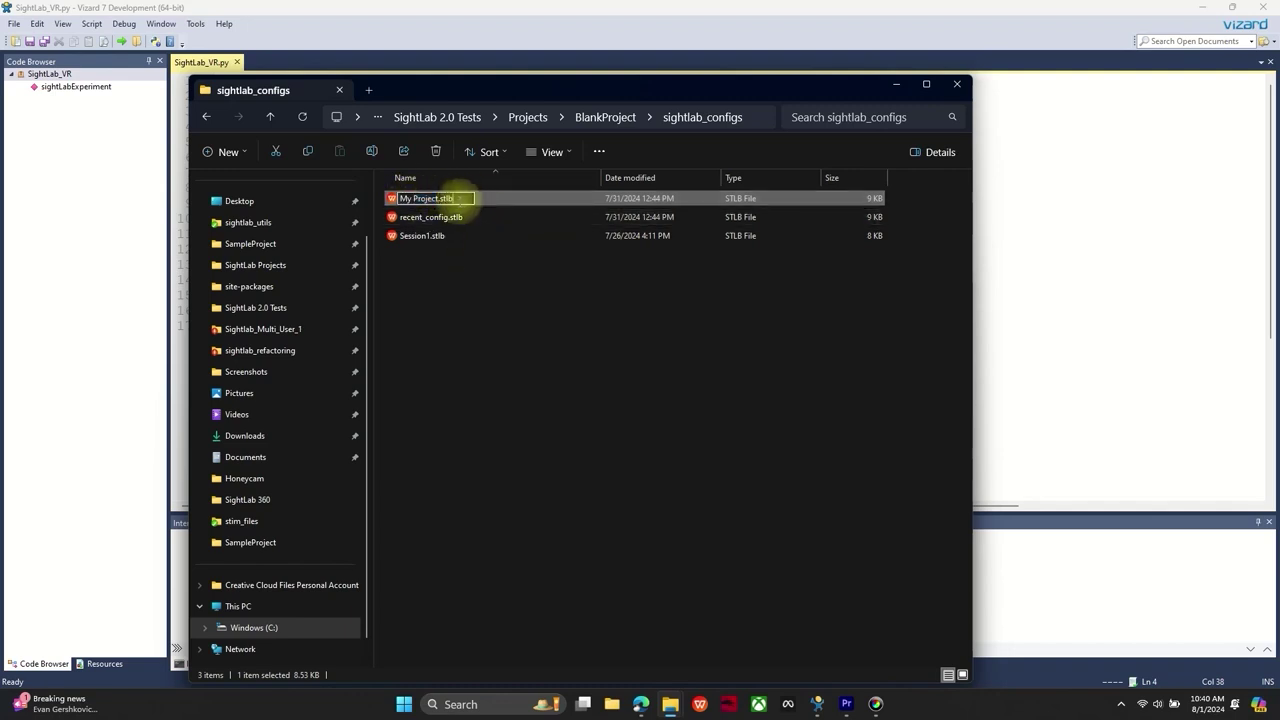
right_click(409, 203)
left_click(434, 243)
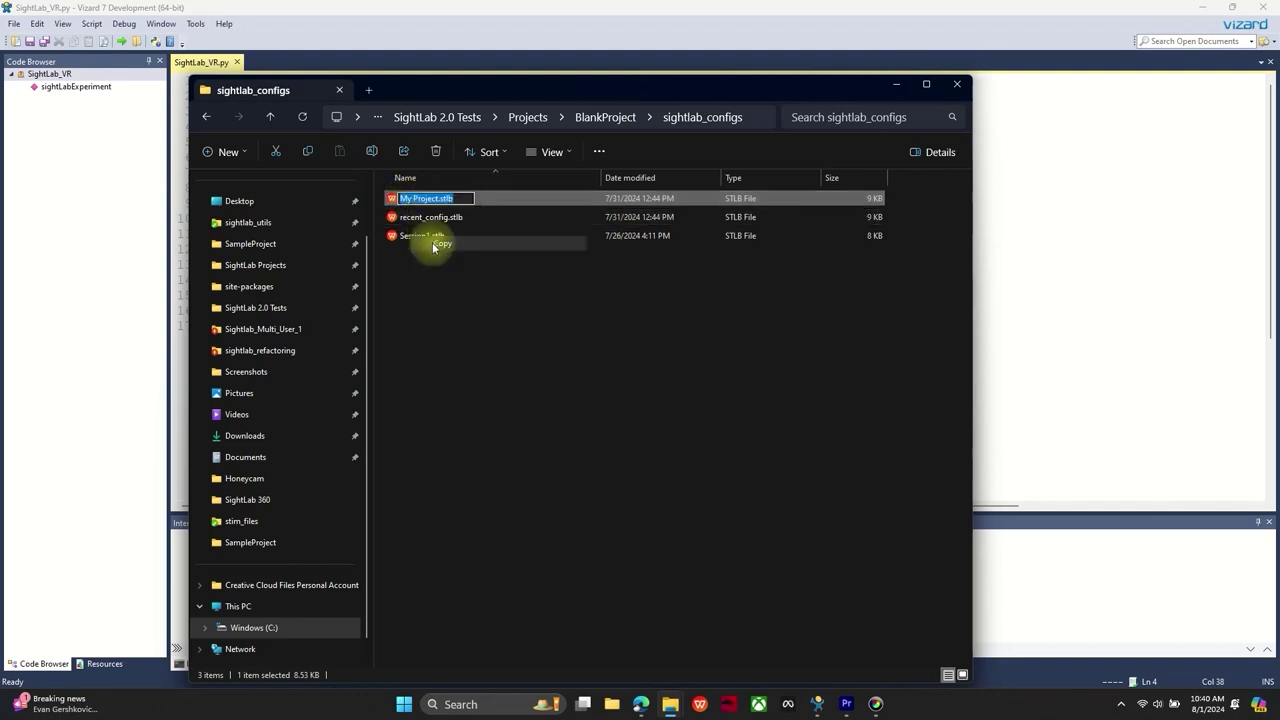
Return to the script, set configpath to 'sightlab_configs/My Project.stlb' and save SightLab_VR.py.
left_click(957, 88)
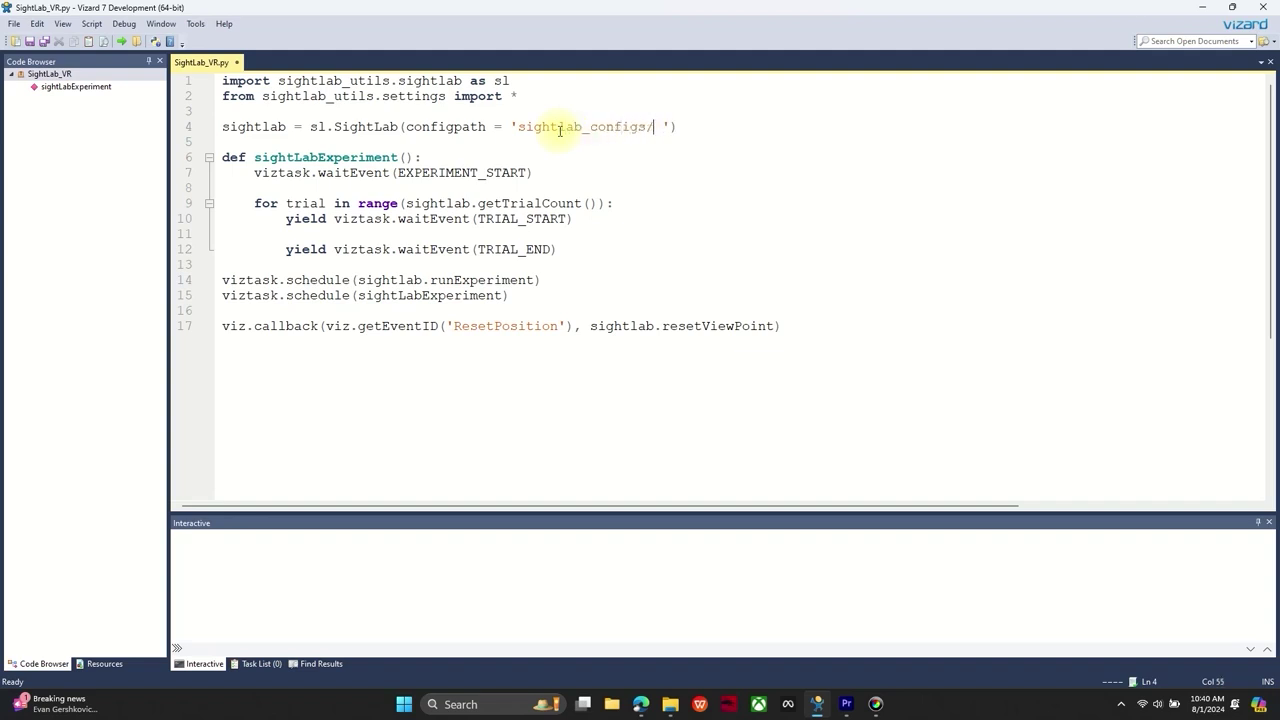
key("ctrl+v")
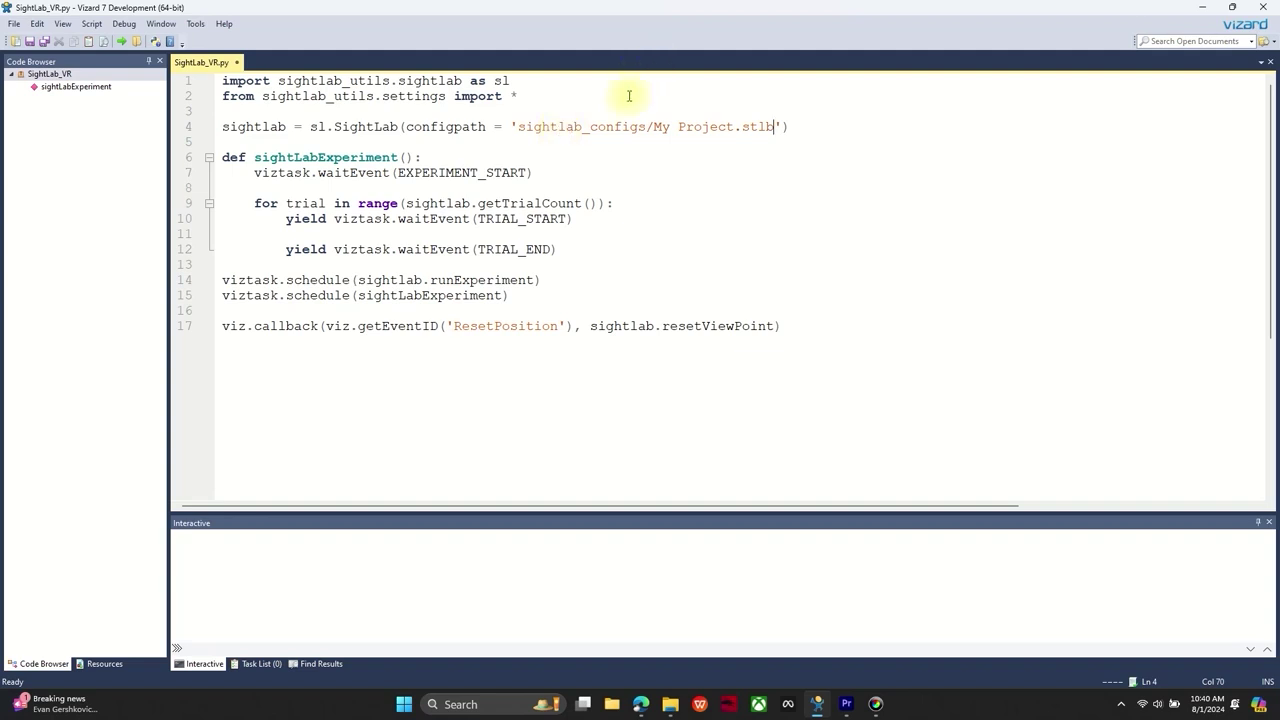
left_click(30, 41)
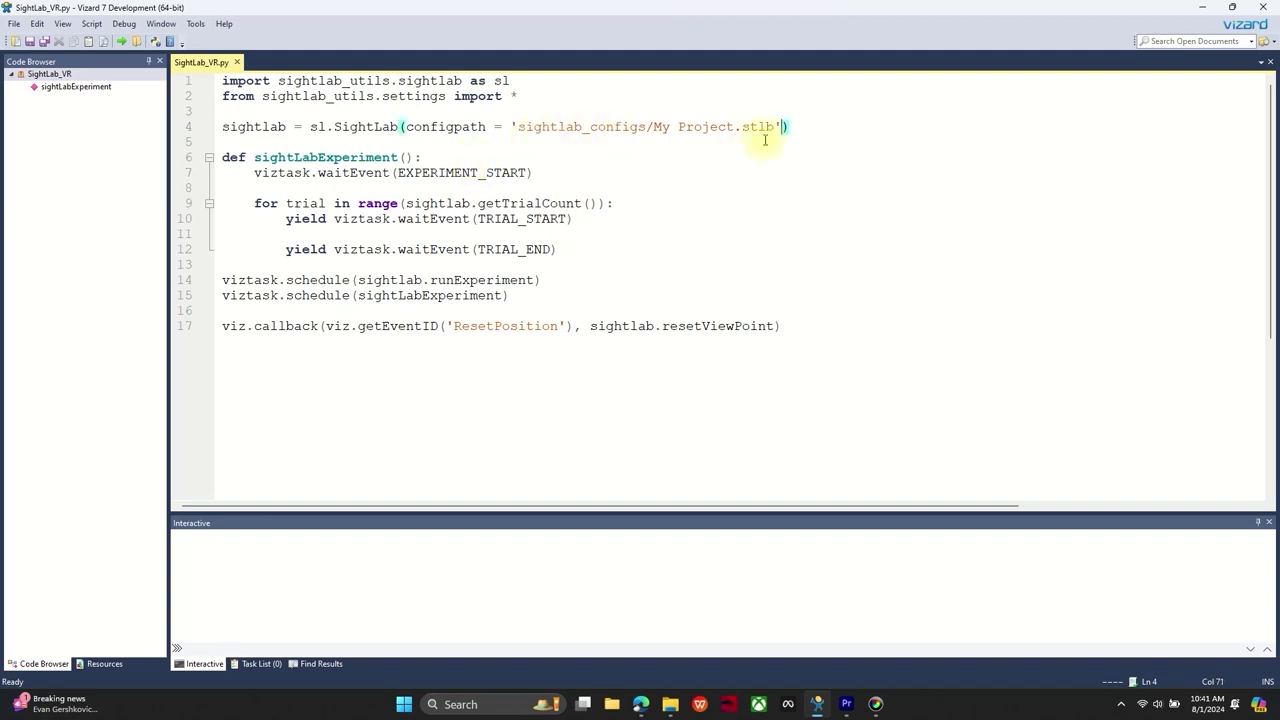
Try to add a repetitions argument after configpath in the SightLab() call.
type(", repetitions")
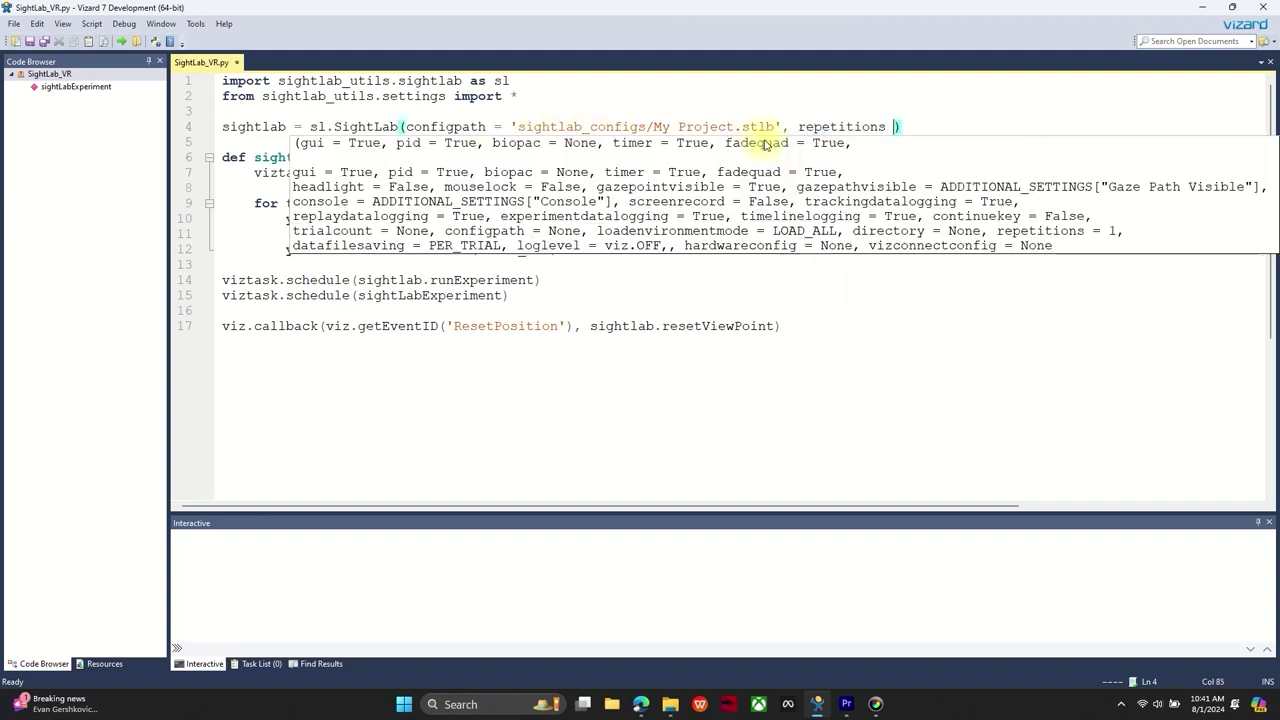
key("BackSpace")
key("BackSpace")
key("BackSpace")
key("BackSpace")
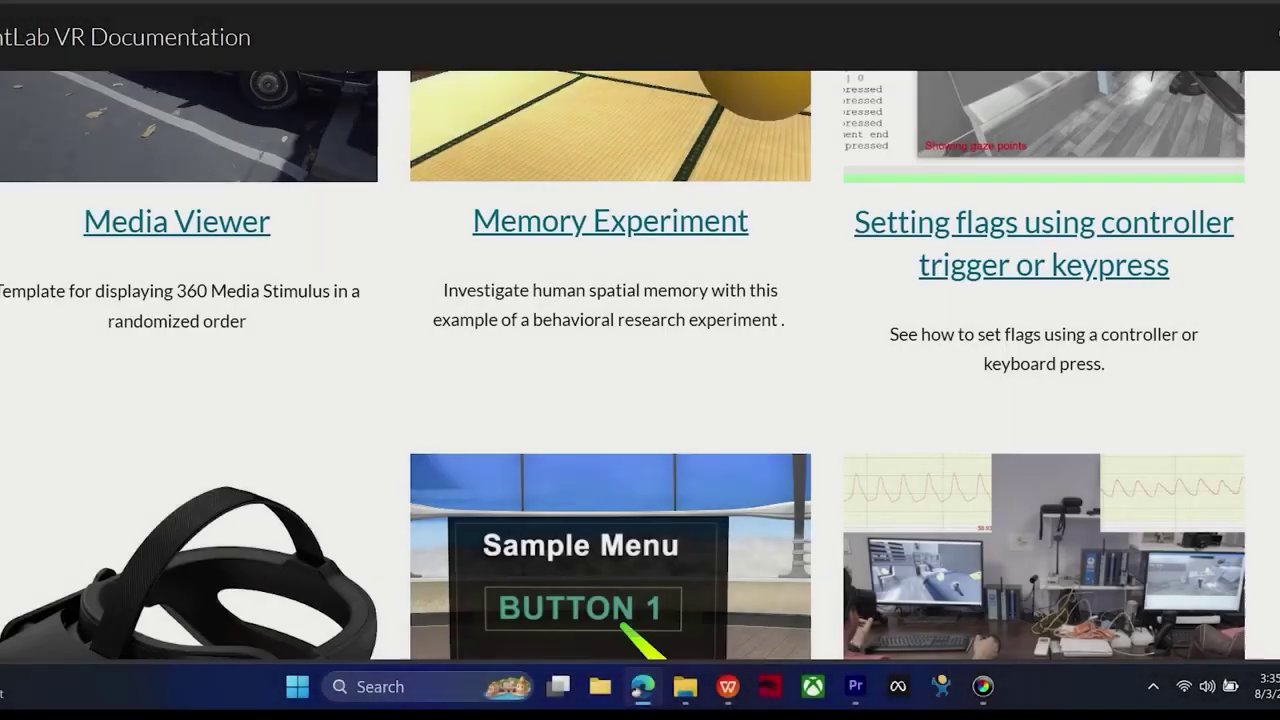
Switch to the SightLab VR Documentation and look through its example templates down to the additional examples.
scroll(640, 366, "up", 15)
scroll(640, 366, "down", 8)
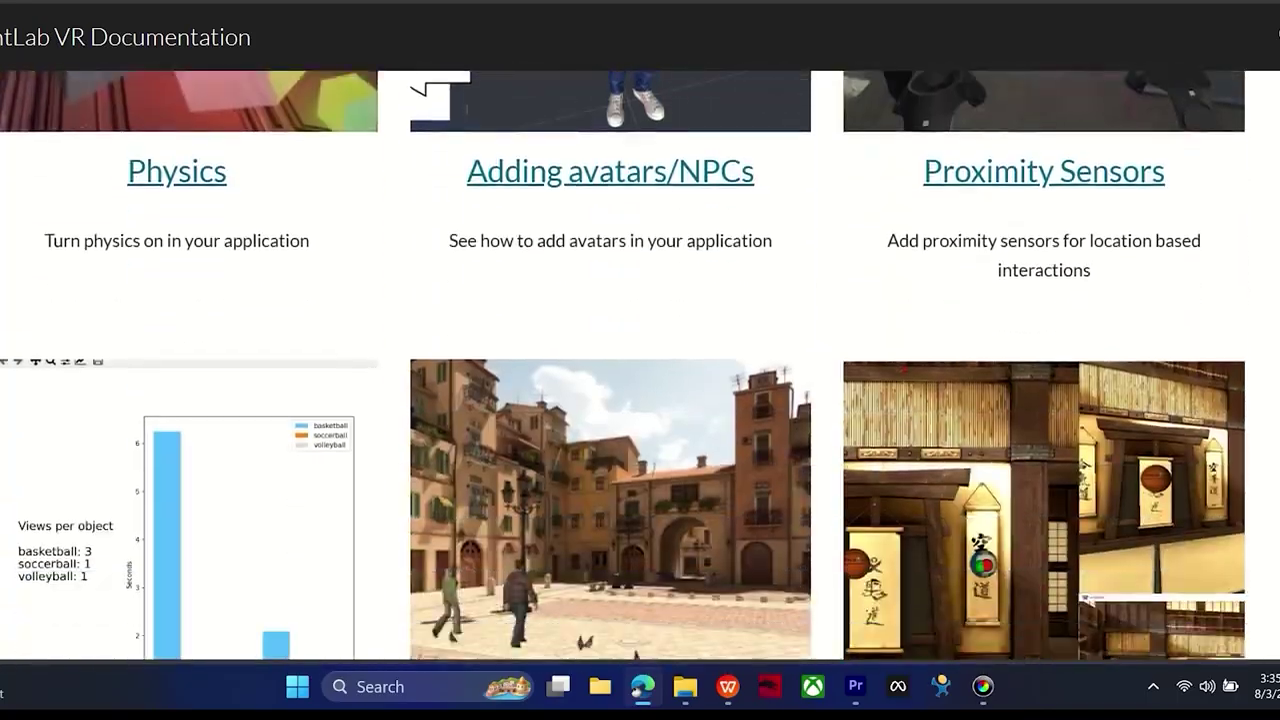
scroll(640, 366, "down", 15)
scroll(640, 366, "down", 1)
scroll(640, 366, "down", 2)
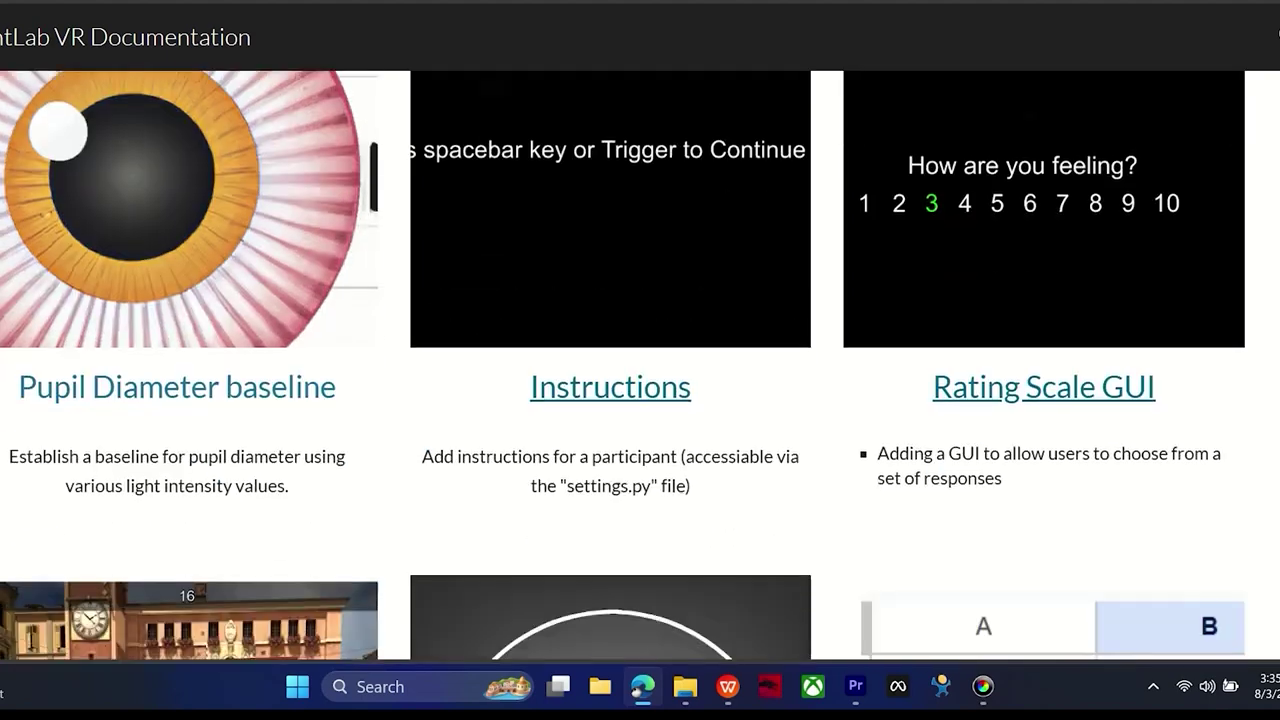
scroll(640, 366, "up", 2)
scroll(640, 366, "down", 9)
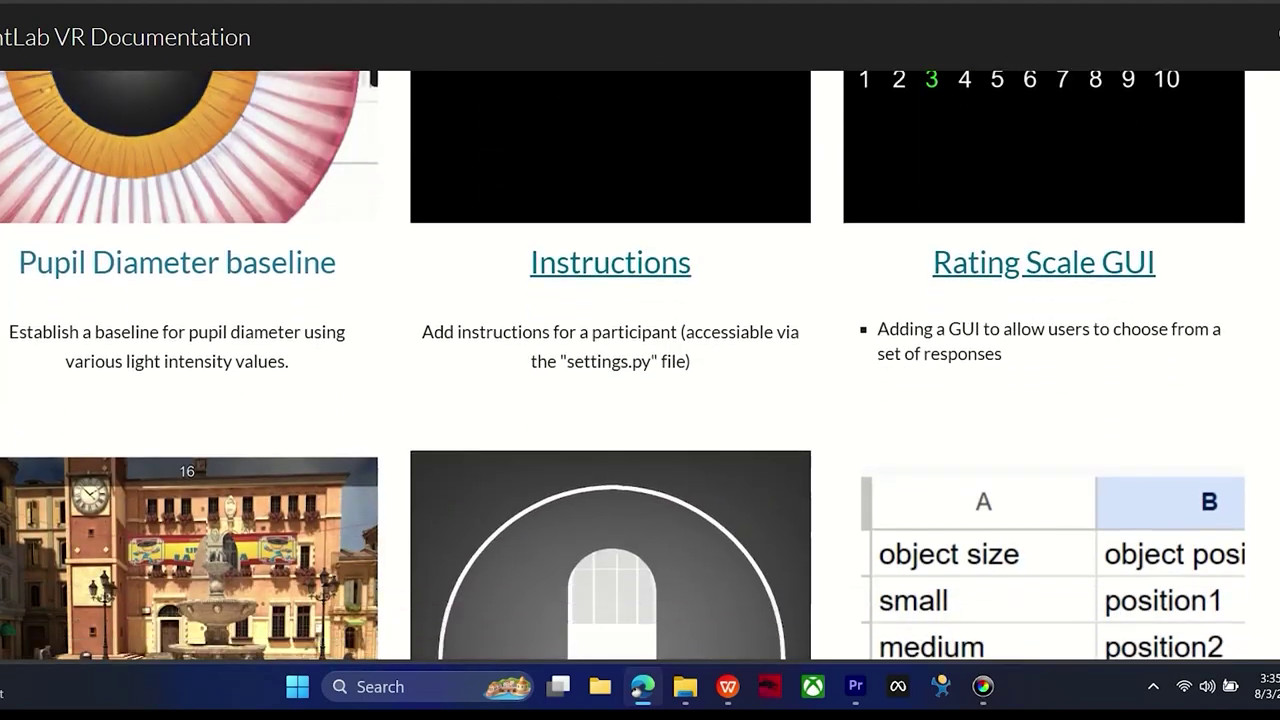
scroll(640, 366, "down", 11)
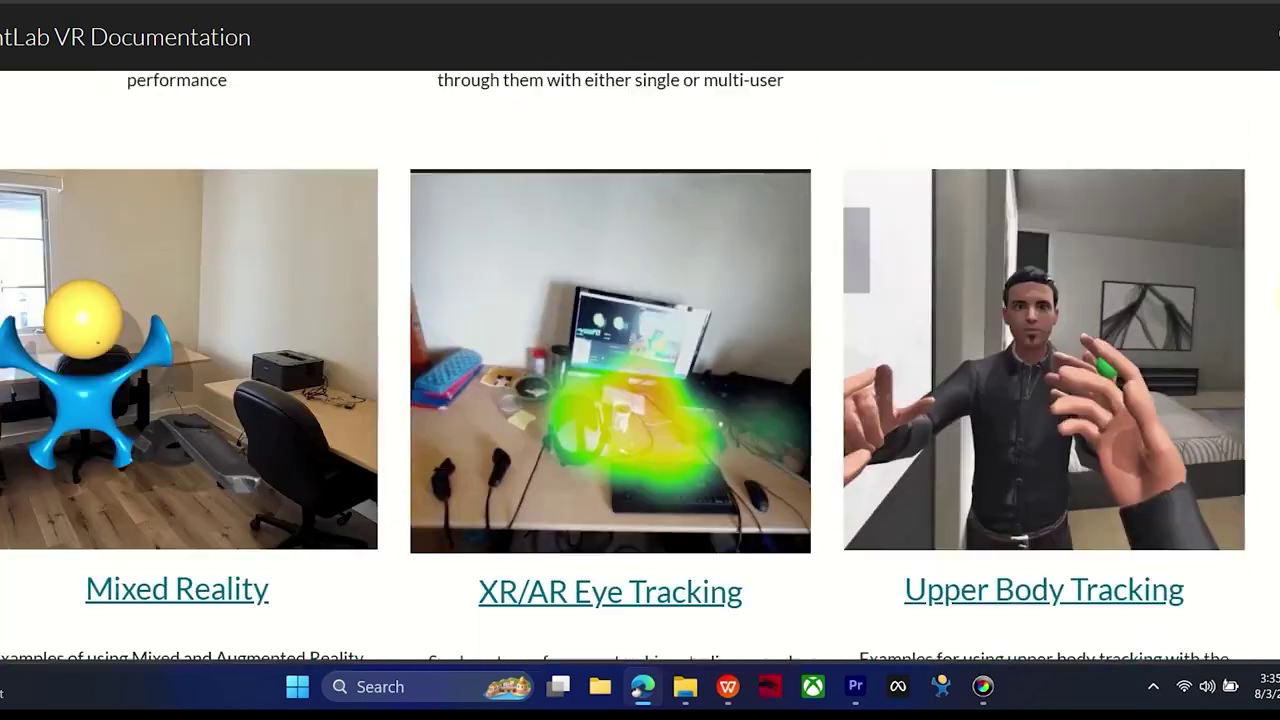
scroll(640, 366, "down", 4)
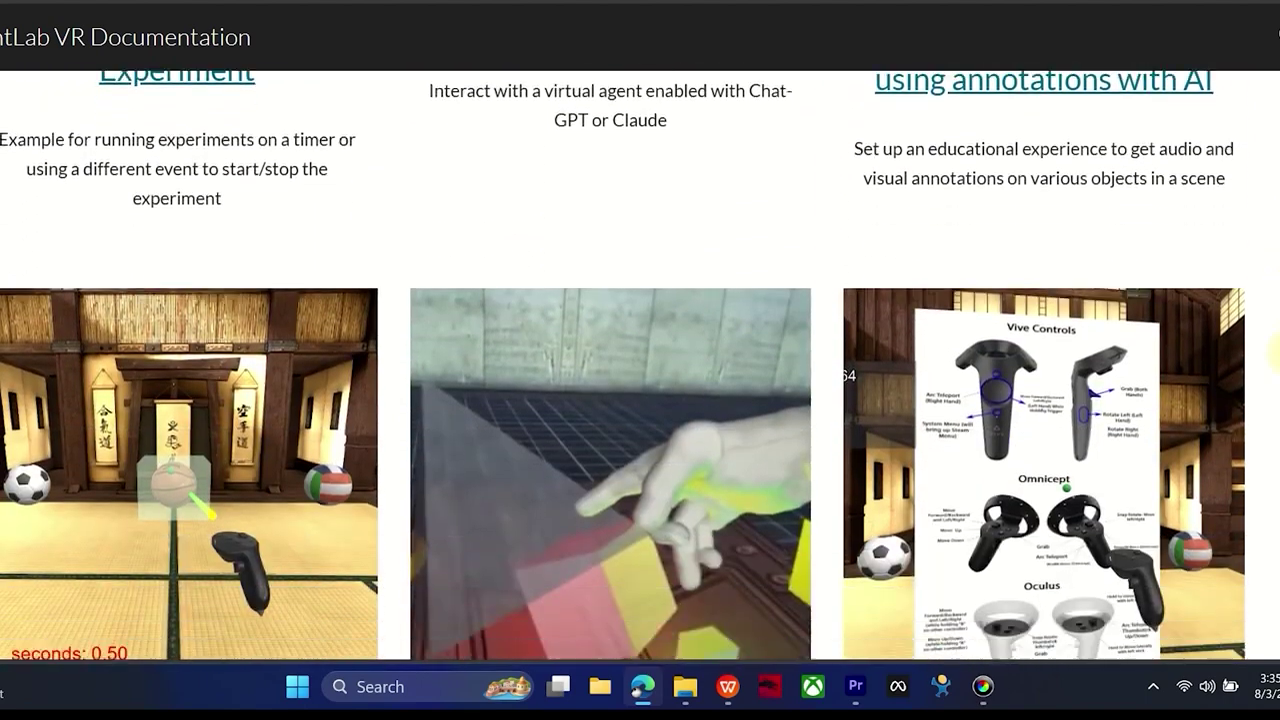
scroll(640, 366, "down", 8)
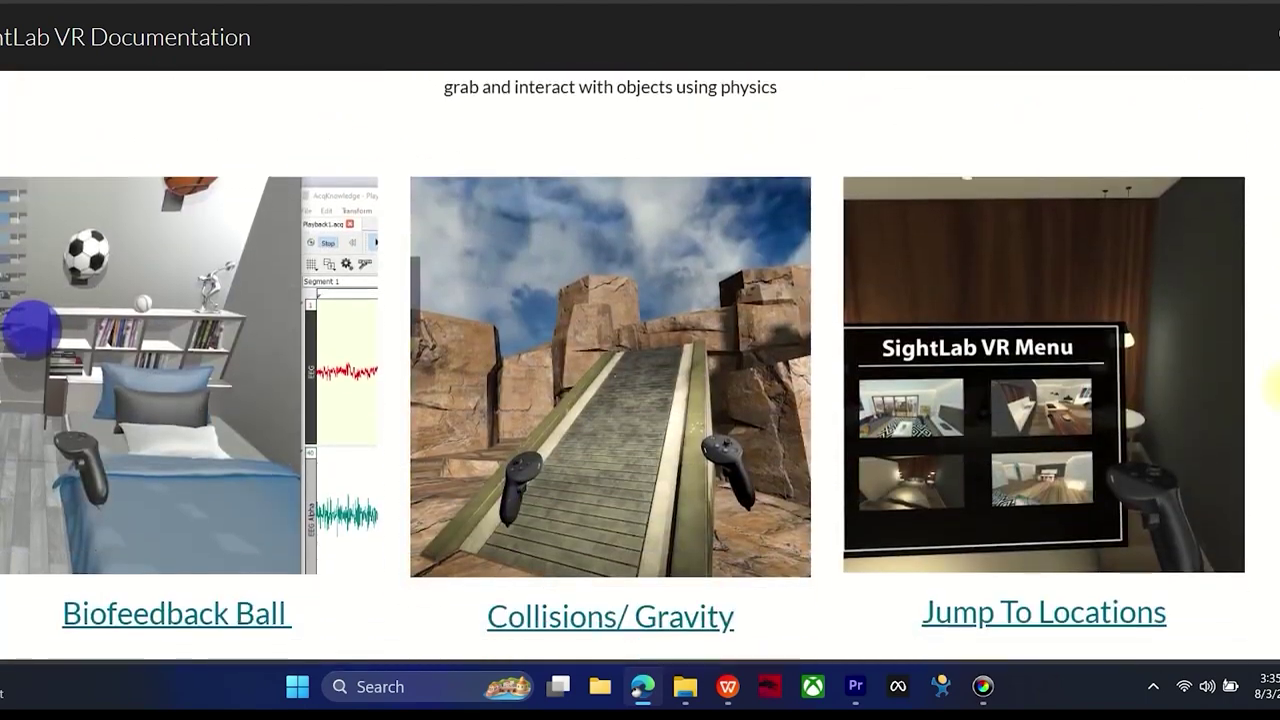
scroll(1270, 415, "down", 10)
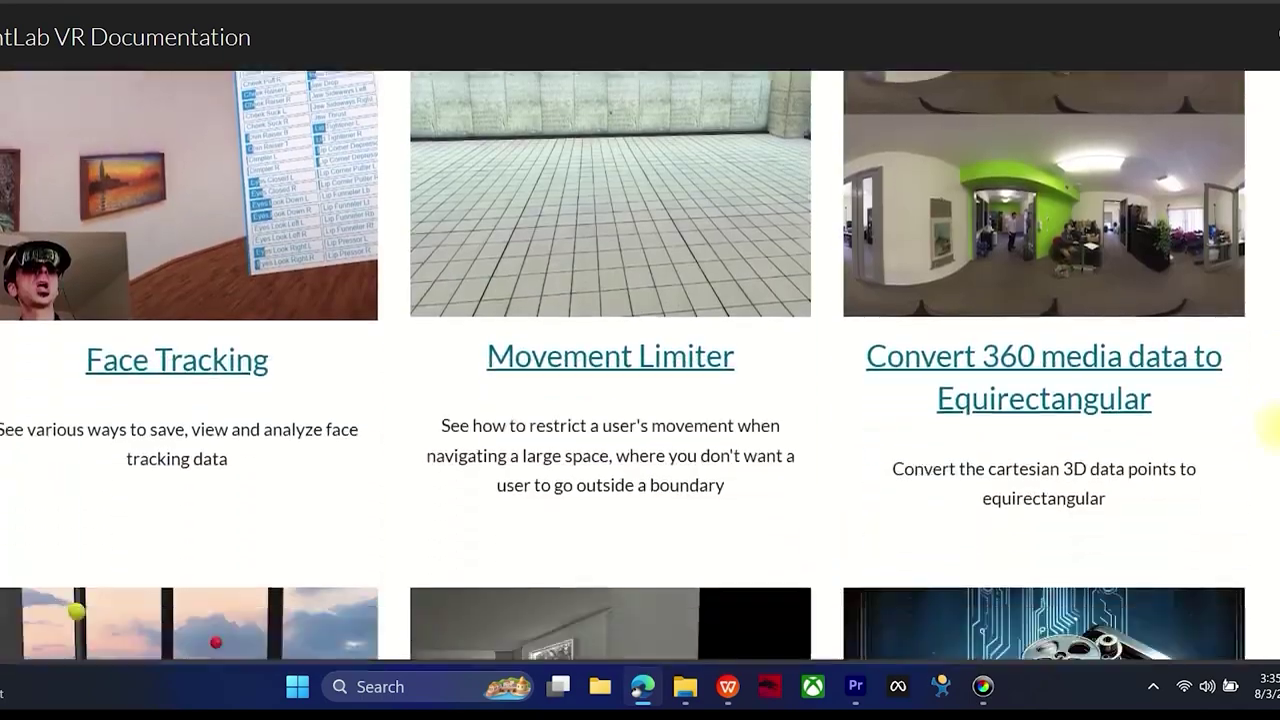
scroll(1276, 462, "down", 18)
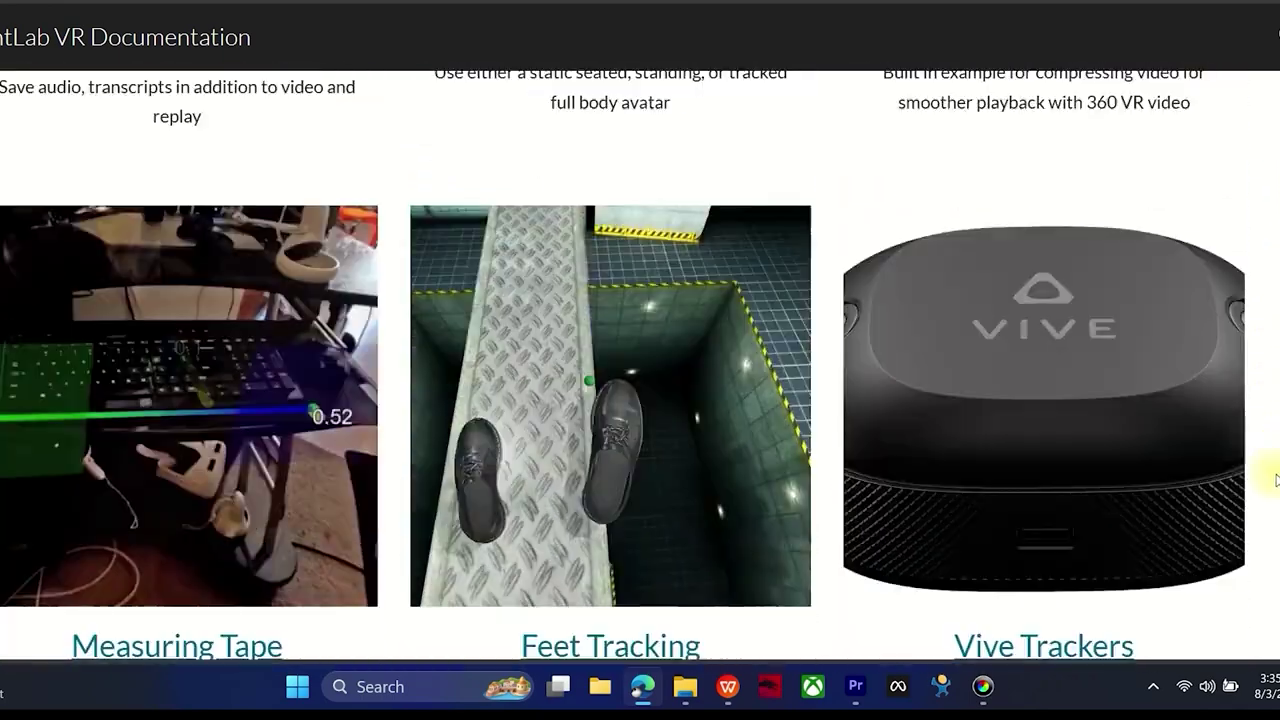
scroll(1276, 515, "down", 15)
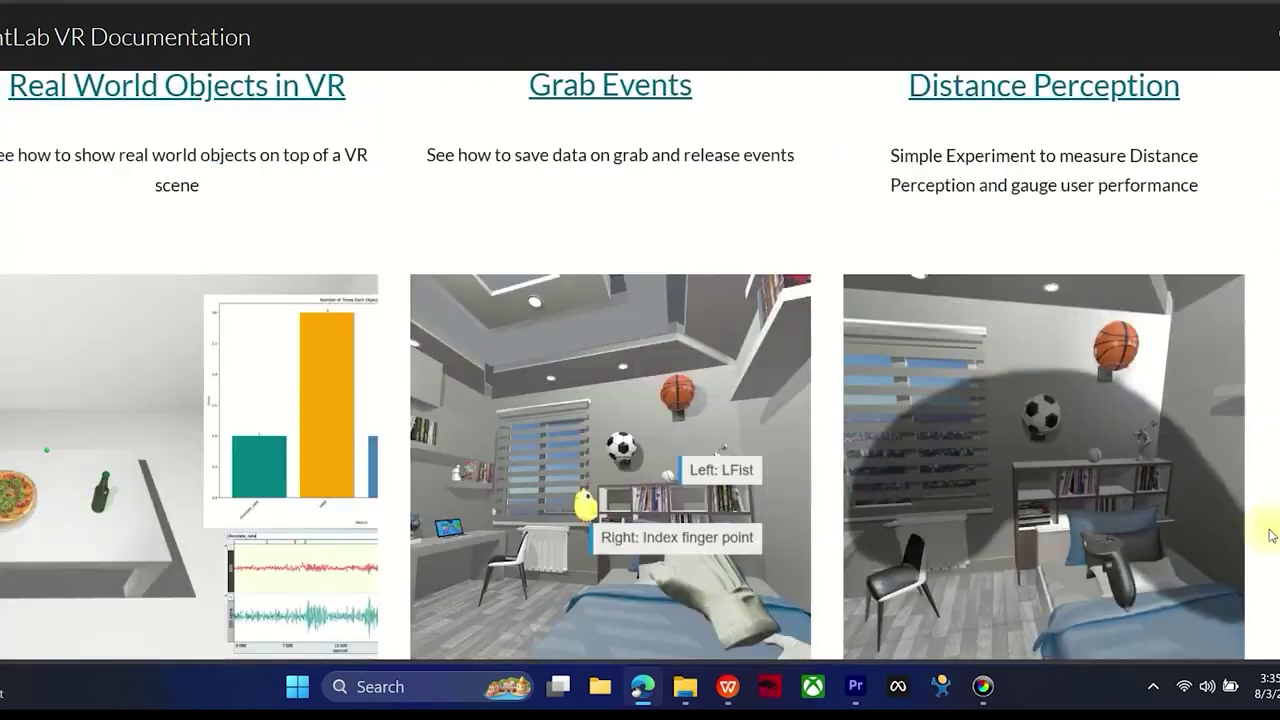
scroll(1267, 587, "down", 5)
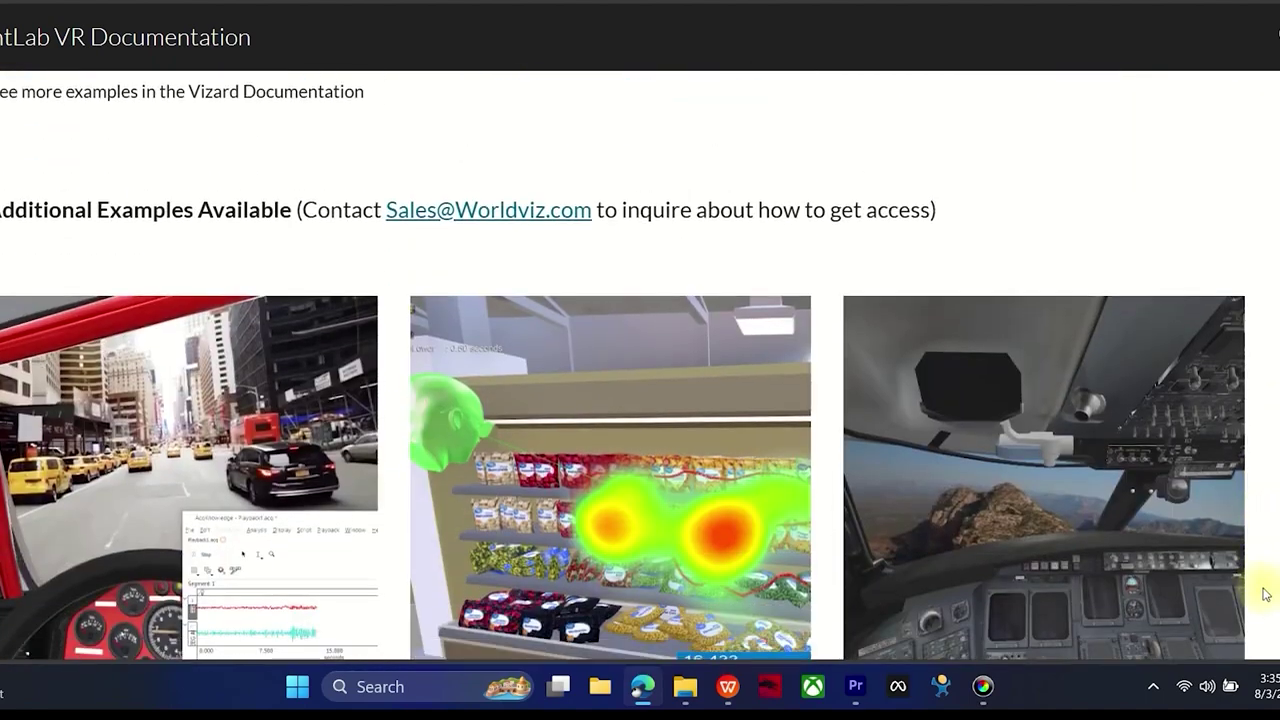